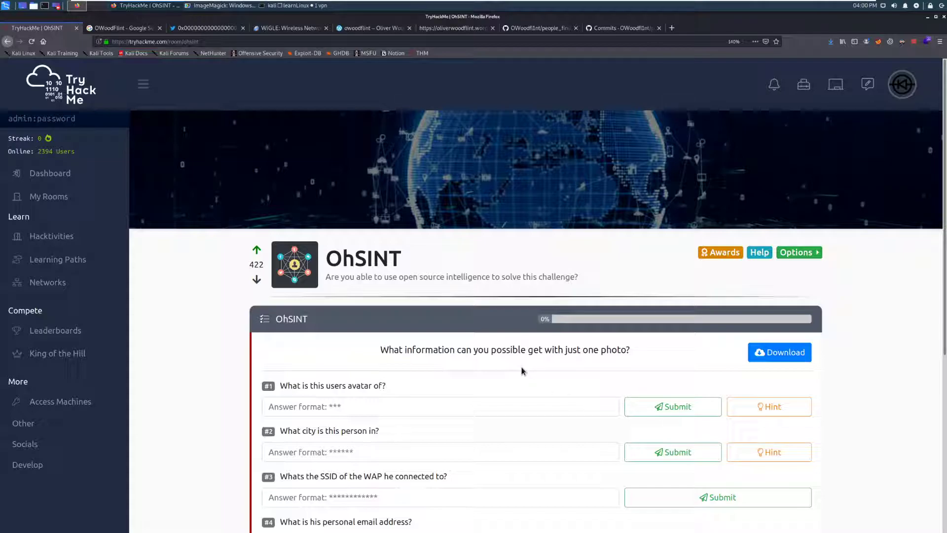
Review the OhSINT questions and download the task image WindowsXP.jpg, confirming the download completed.
scroll(523, 371, down, 3)
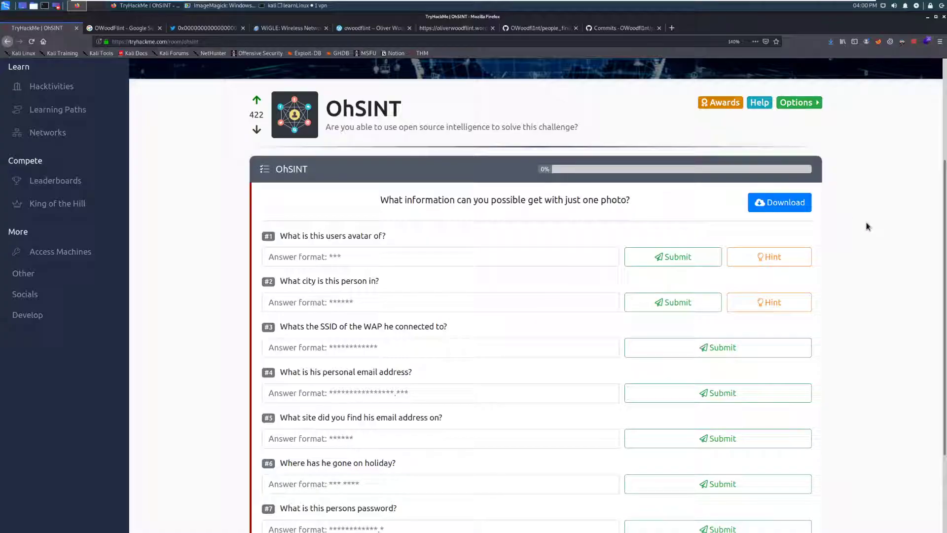
scroll(847, 306, down, 2)
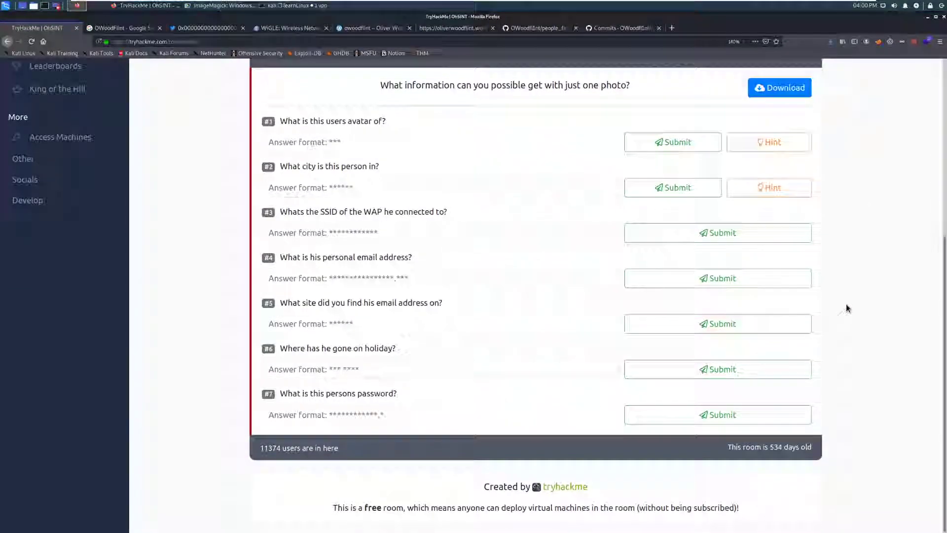
scroll(846, 306, up, 1)
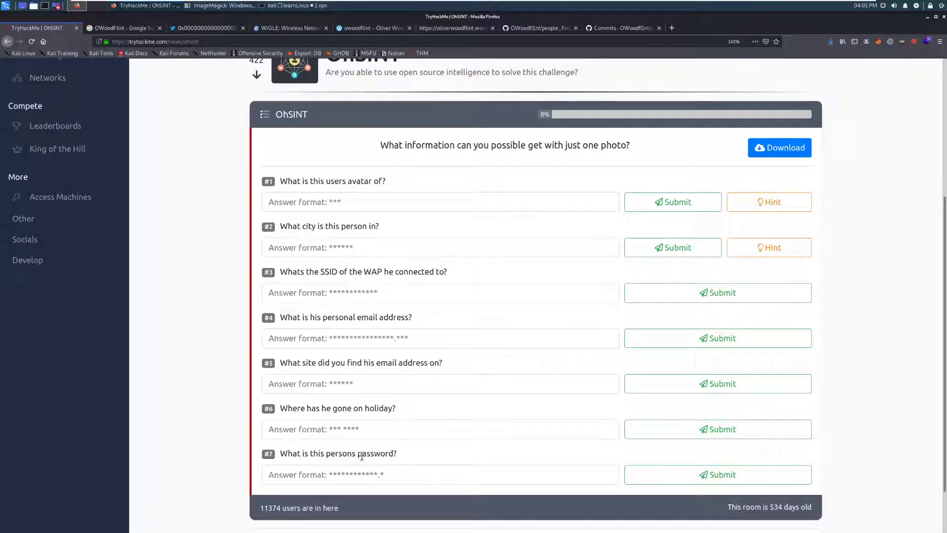
scroll(350, 424, up, 1)
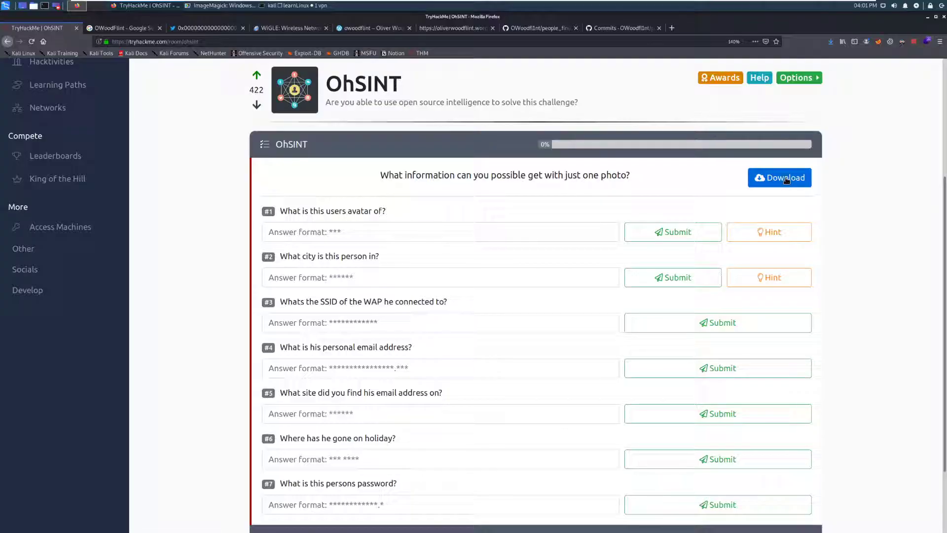
click(785, 178)
click(828, 43)
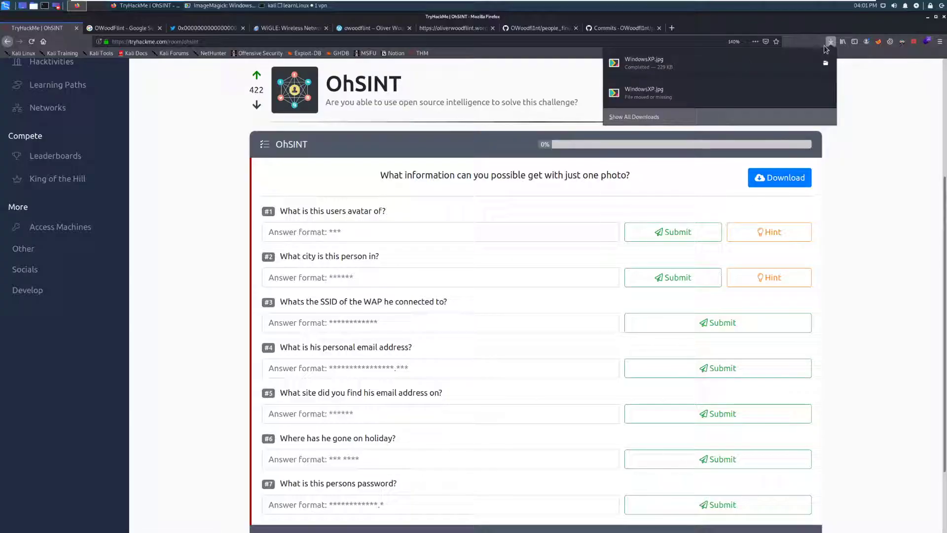
click(865, 136)
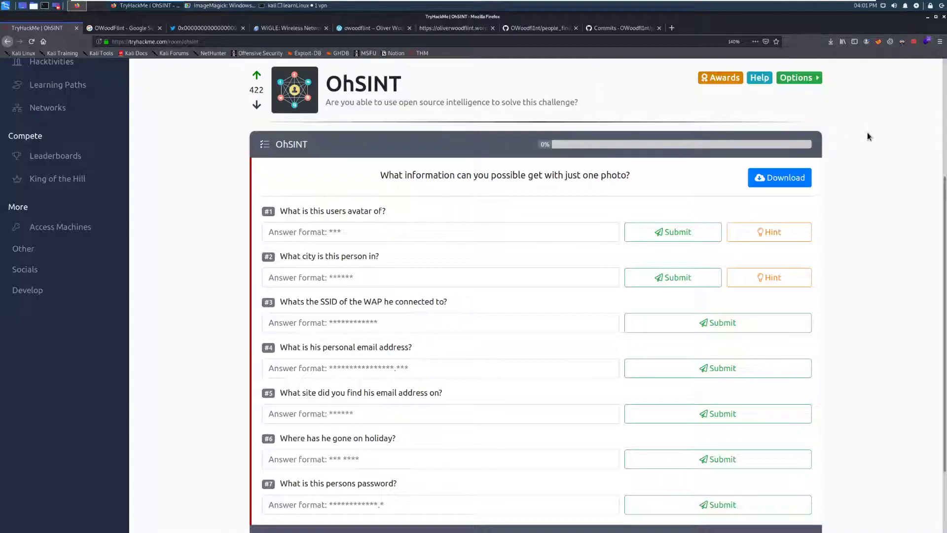
click(232, 6)
drag(384, 63, 429, 77)
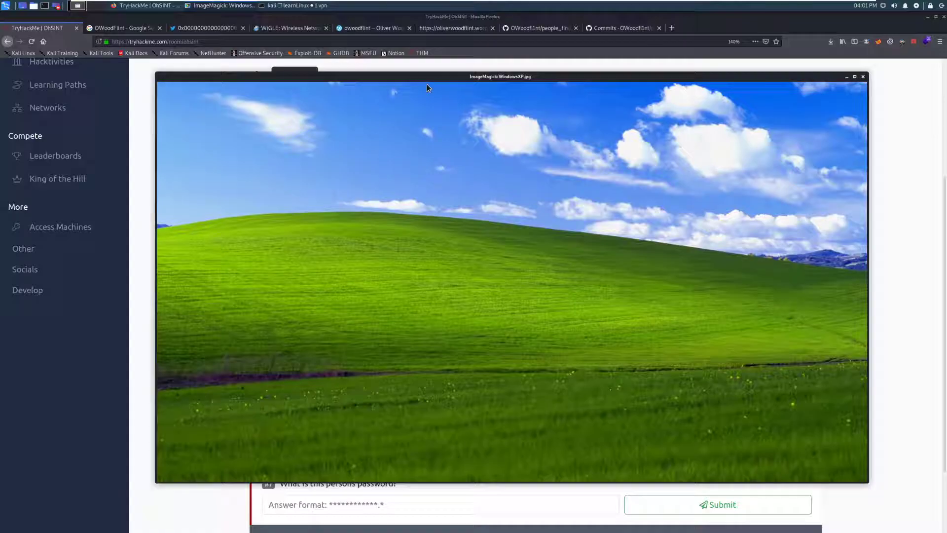
drag(427, 80, 381, 81)
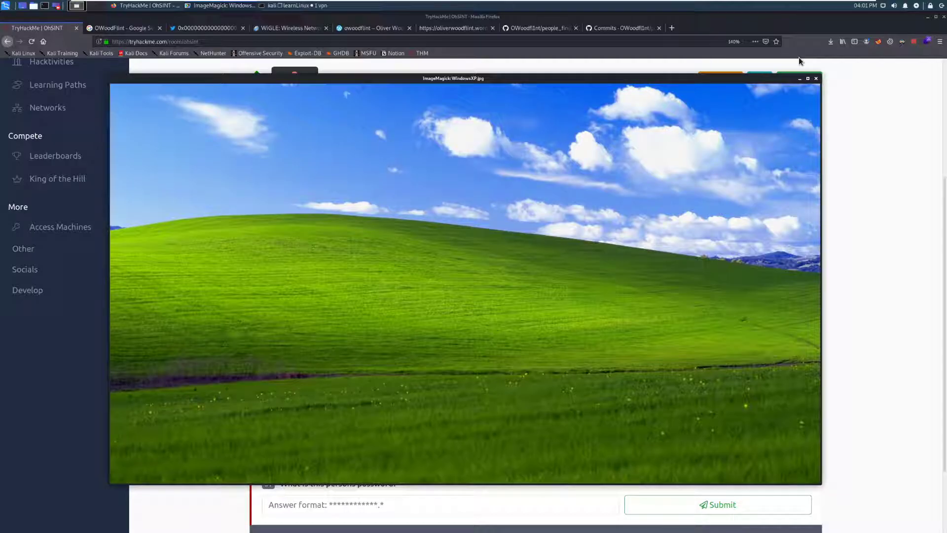
key(ctrl+q)
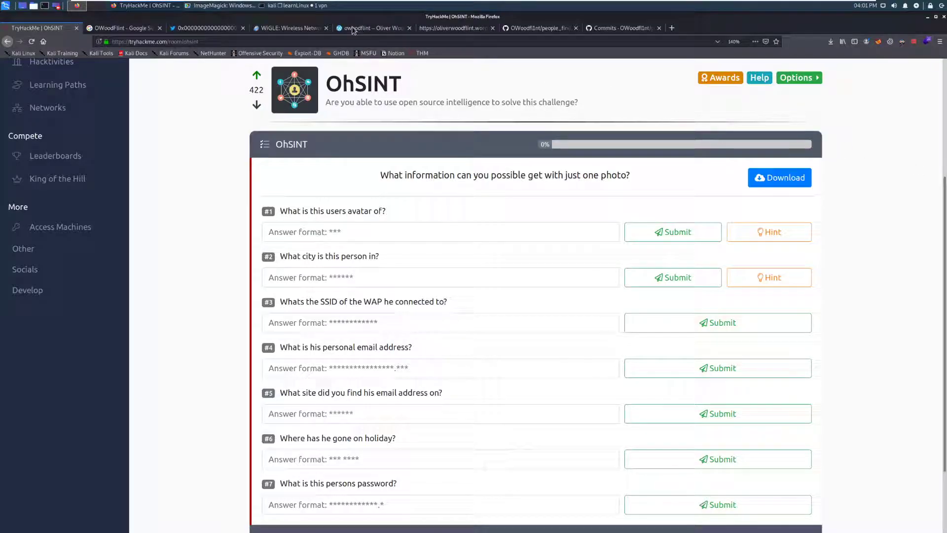
Copy the Copyright value OWoodflint from the exiftool output for WindowsXP.jpg.
click(296, 6)
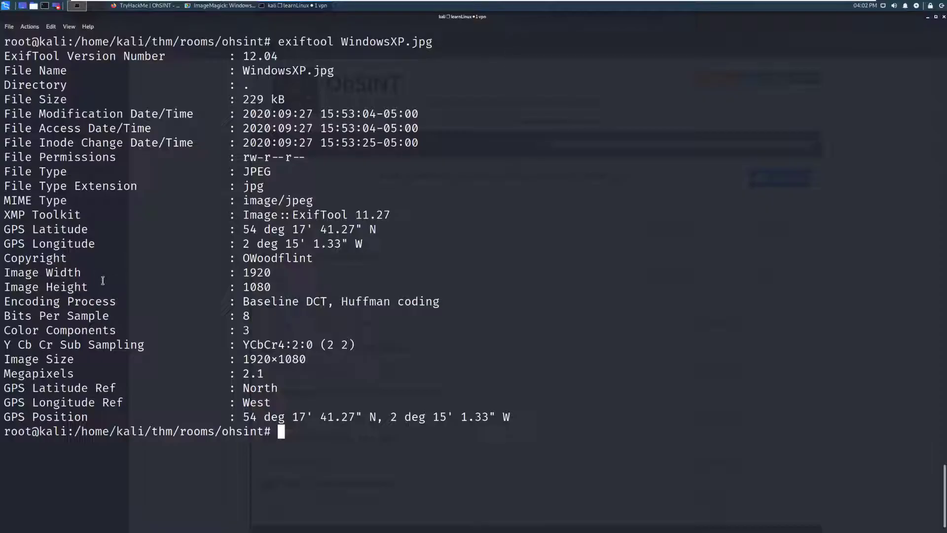
drag(3, 258, 314, 260)
click(313, 260)
text(apt install exiftool)
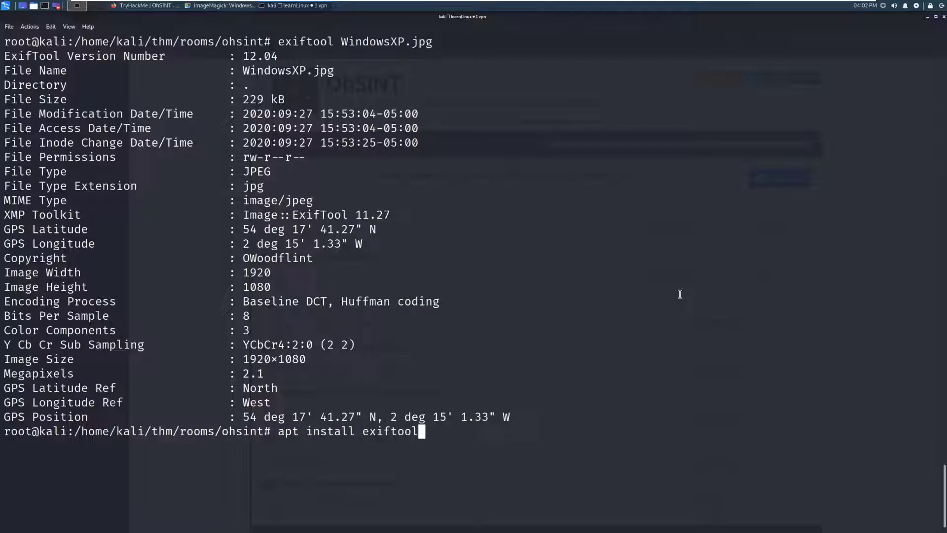
key(BackSpace)
key(BackSpace)
key(BackSpace)
key(BackSpace)
key(BackSpace)
key(BackSpace)
key(BackSpace)
key(BackSpace)
key(BackSpace)
key(BackSpace)
key(BackSpace)
key(BackSpace)
key(BackSpace)
key(BackSpace)
key(BackSpace)
key(BackSpace)
key(BackSpace)
key(BackSpace)
key(BackSpace)
key(BackSpace)
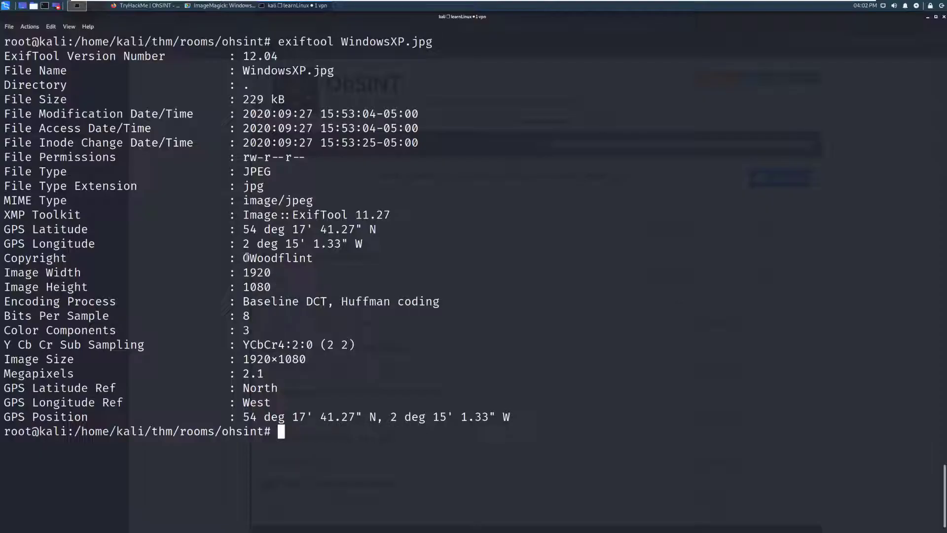
drag(242, 258, 313, 257)
right_click(304, 258)
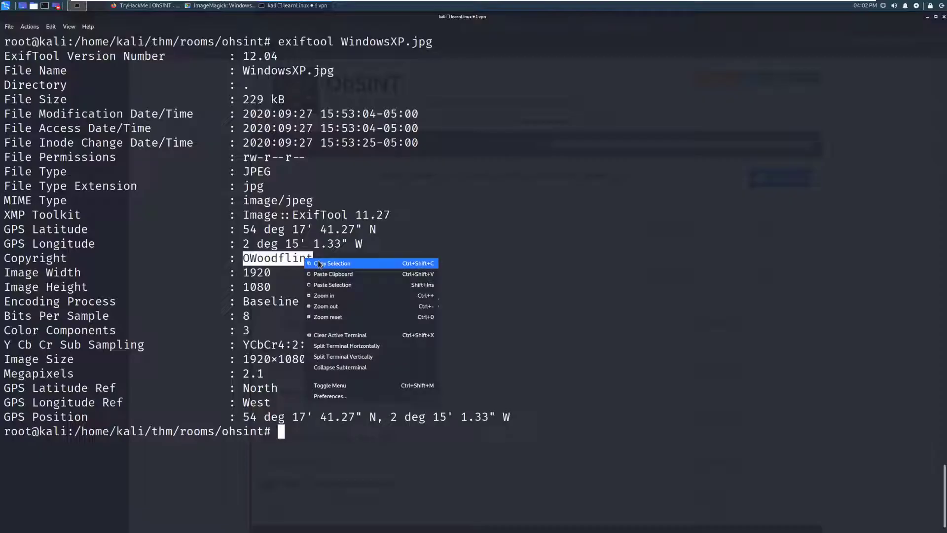
click(346, 264)
key(alt+Tab)
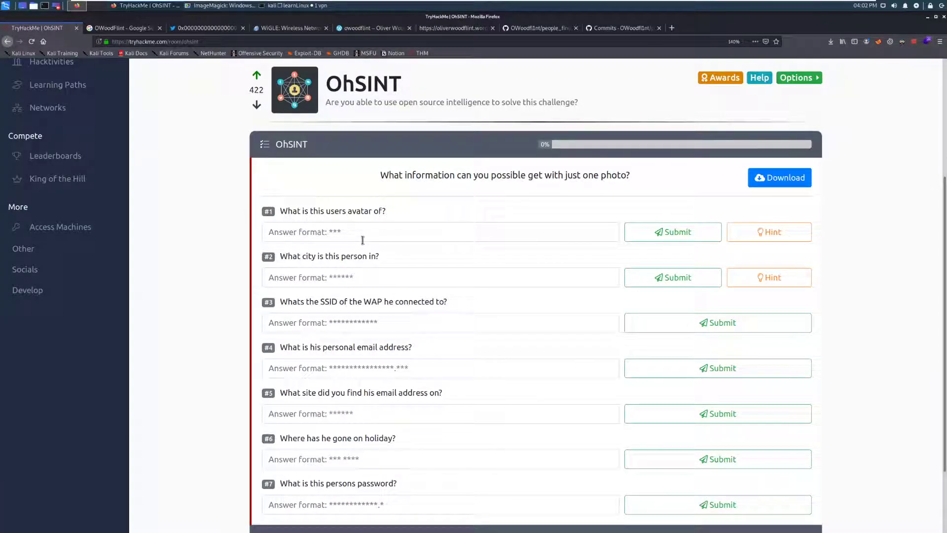
Follow the OWoodFlint search results to the Oliver Woodflint blog post saying he's in New York.
click(106, 30)
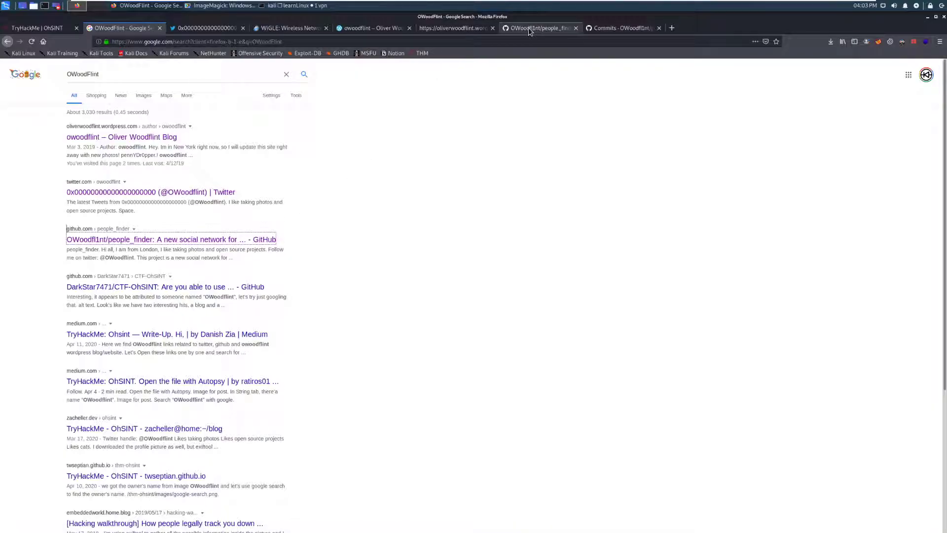
click(373, 27)
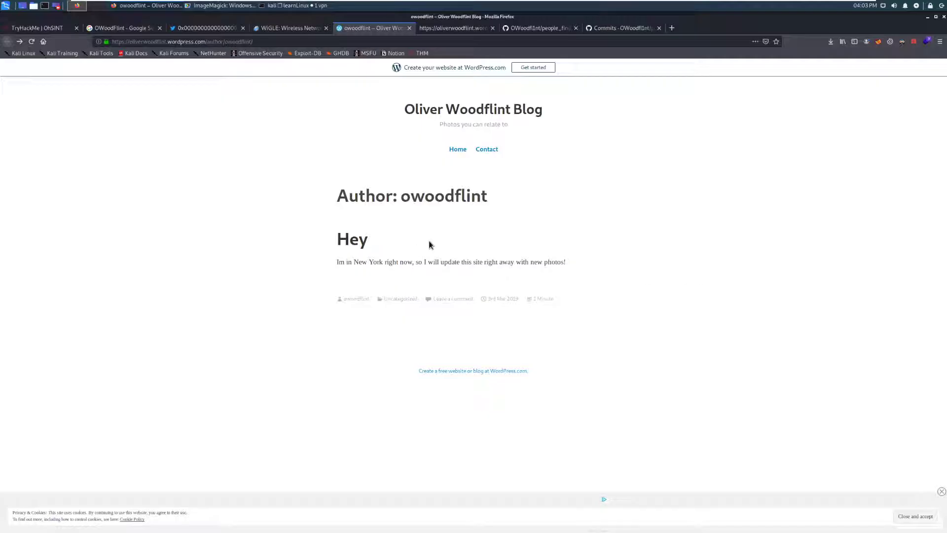
Answer question #6 about the holiday location with 'New York'.
click(43, 32)
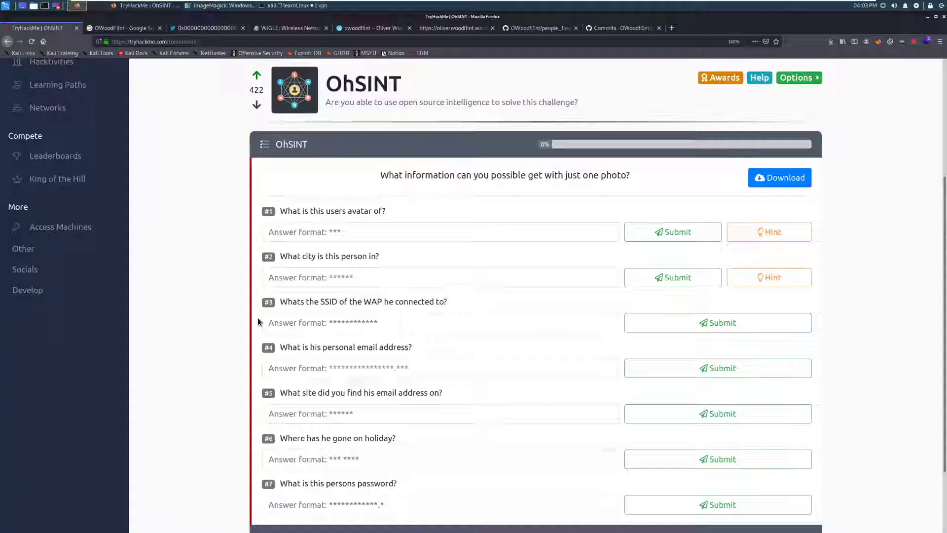
scroll(370, 343, down, 3)
click(383, 373)
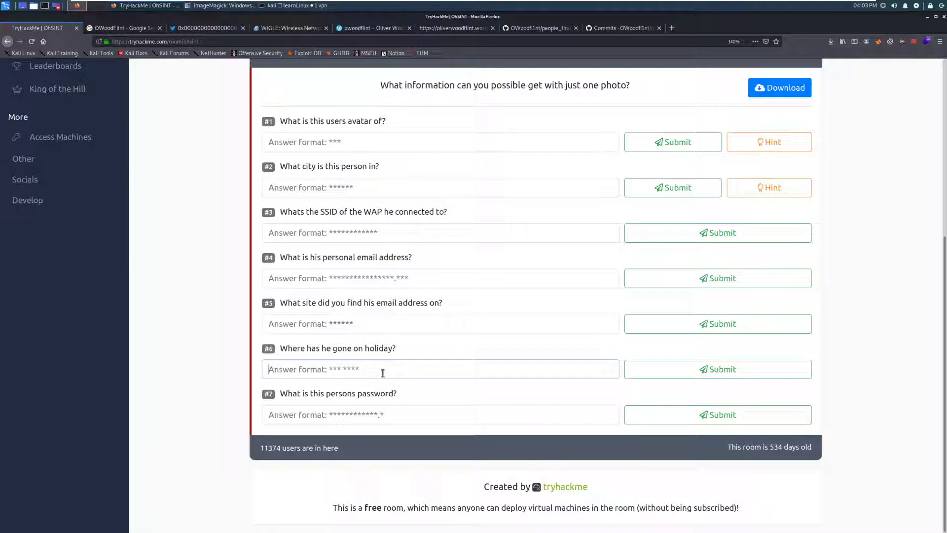
text(New York)
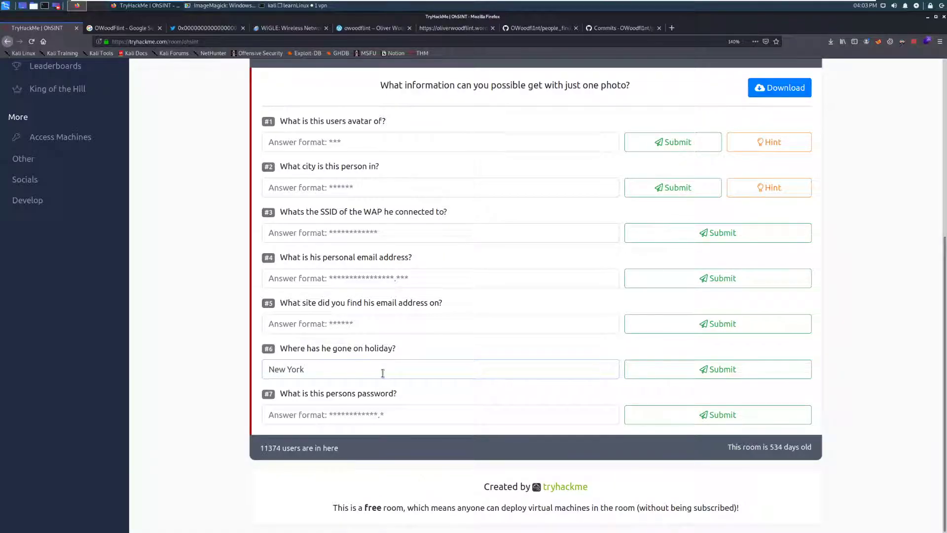
key(Return)
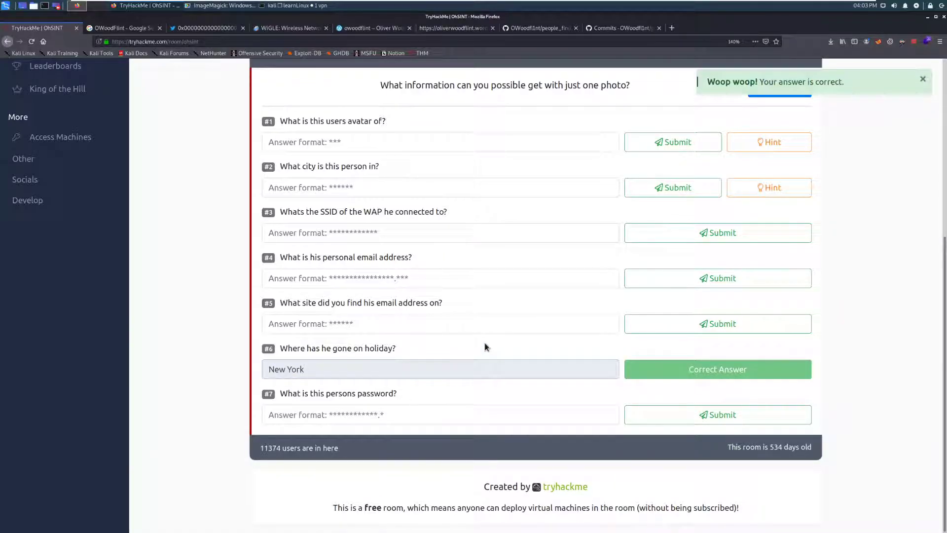
scroll(491, 344, up, 3)
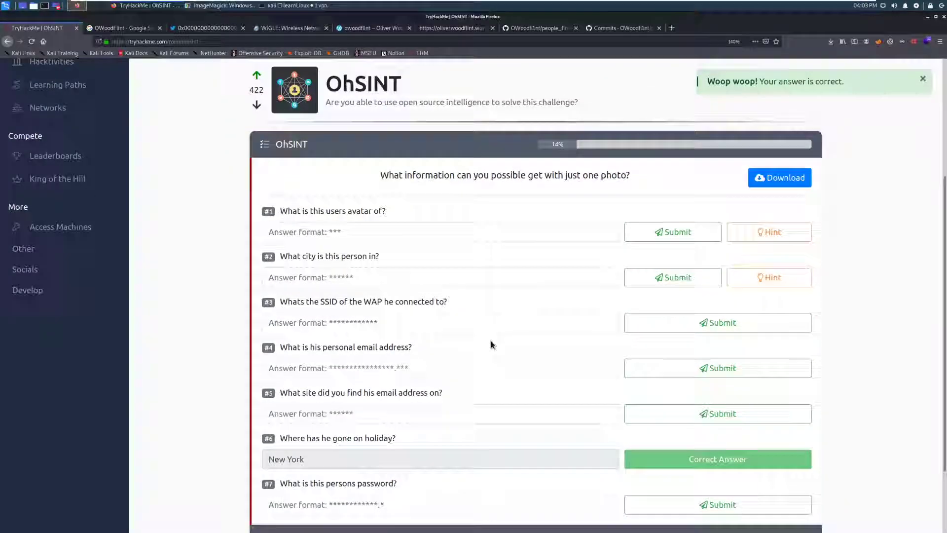
scroll(491, 344, down, 1)
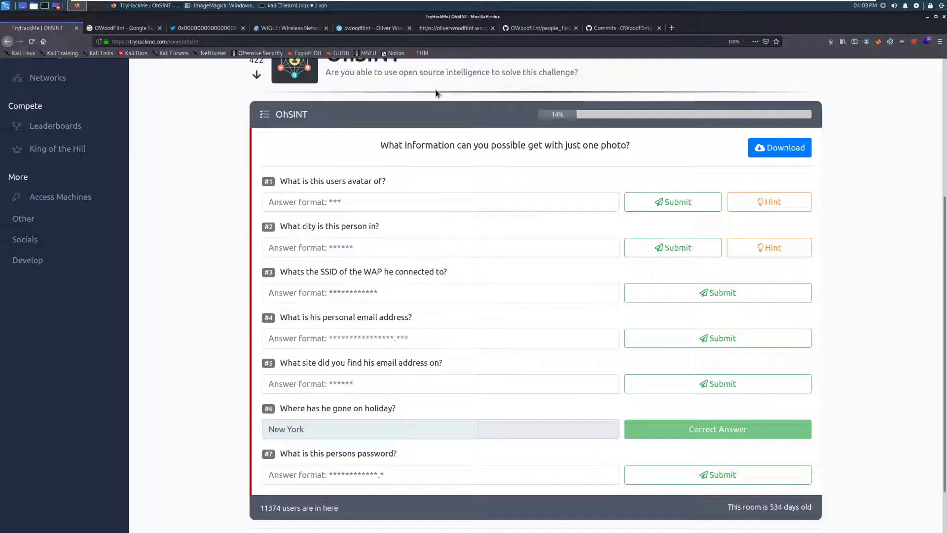
View the Oliver Woodflint blog's page source and scroll down to line 225.
click(383, 25)
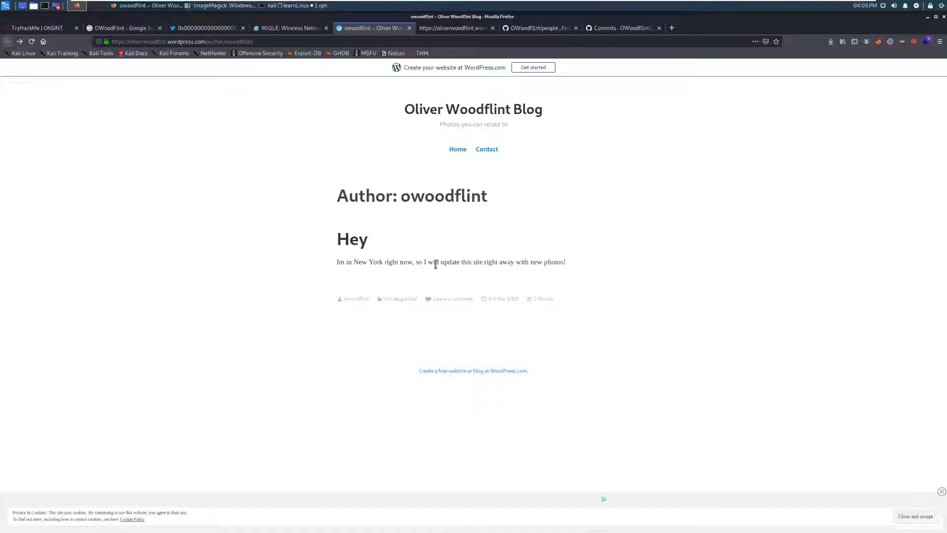
click(471, 28)
scroll(626, 310, up, 10)
scroll(626, 310, up, 12)
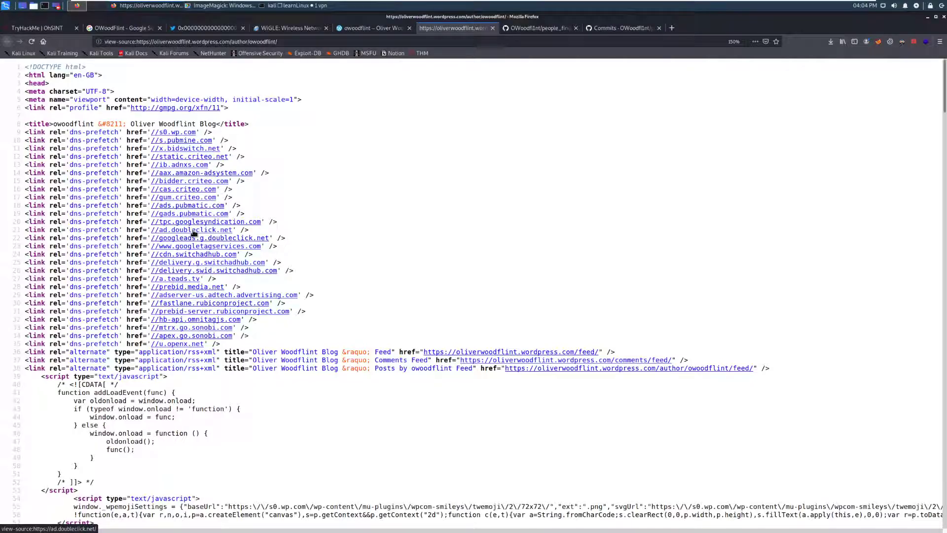
scroll(399, 281, down, 5)
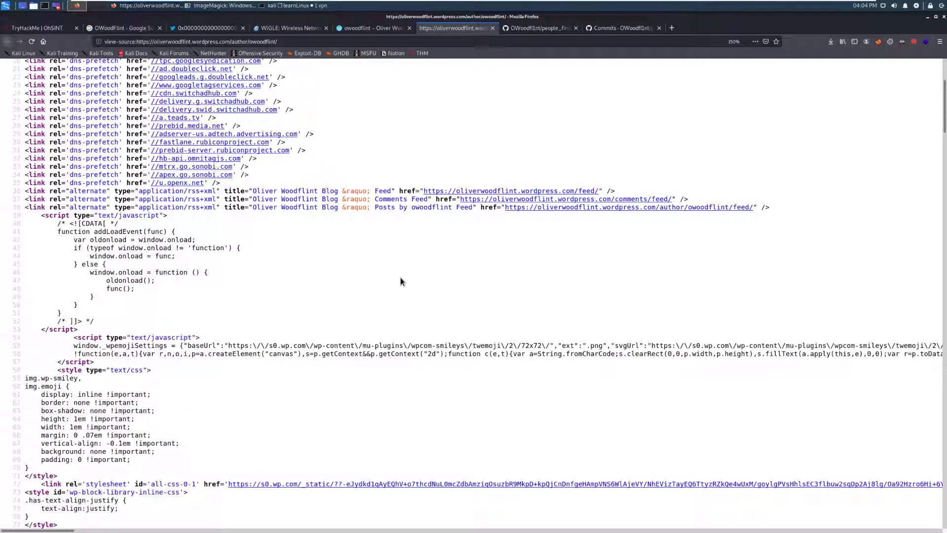
scroll(401, 281, down, 5)
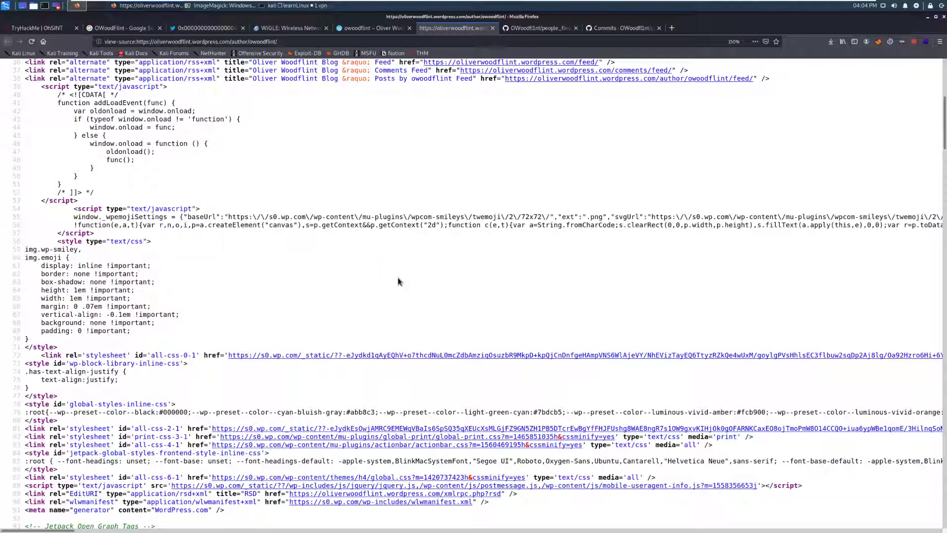
scroll(398, 281, down, 9)
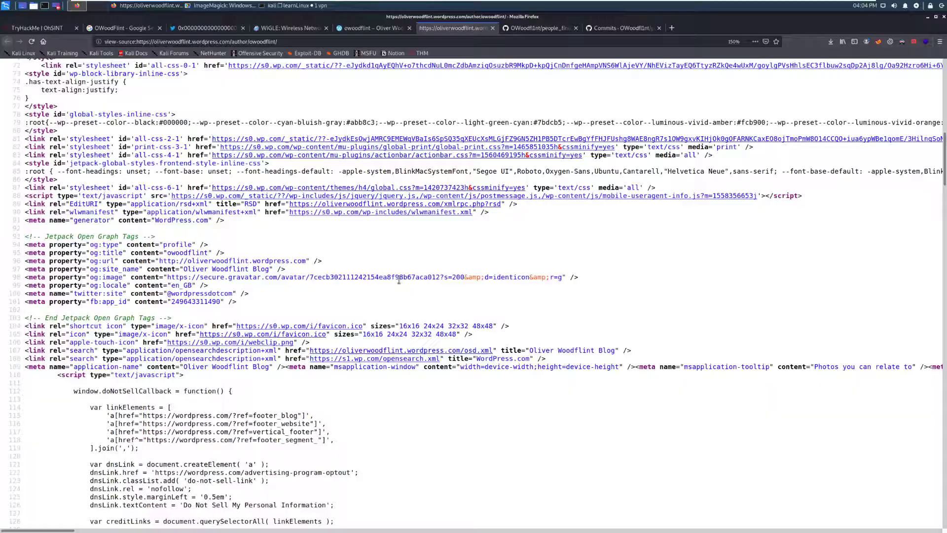
scroll(399, 280, down, 12)
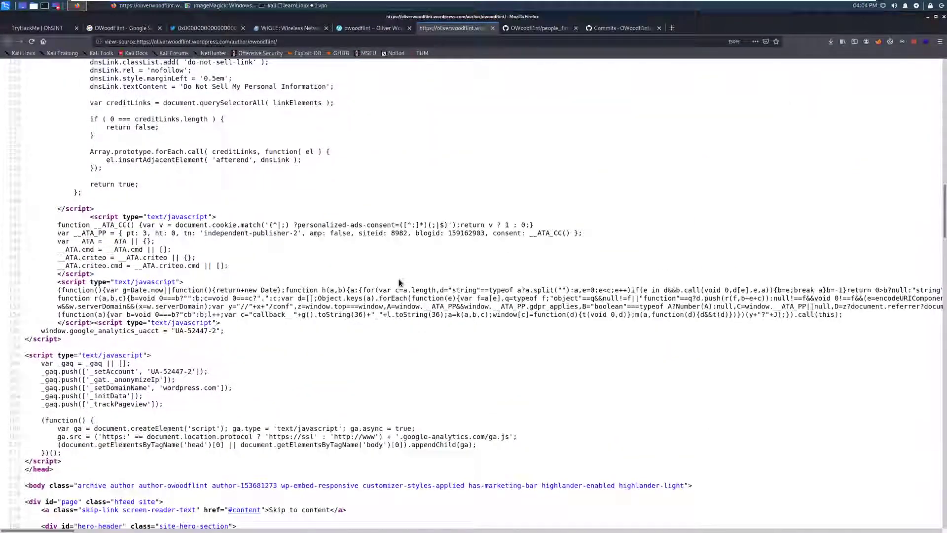
scroll(400, 281, down, 11)
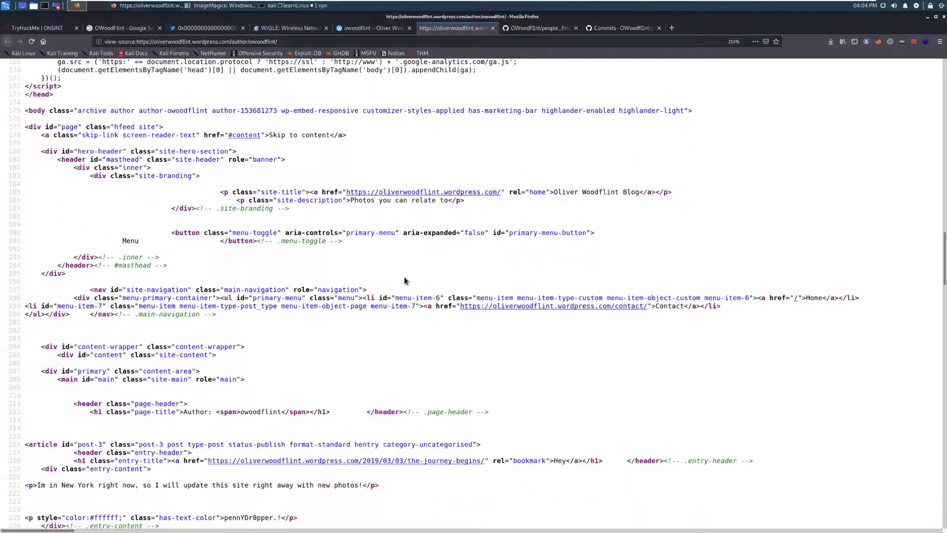
key(ctrl+f)
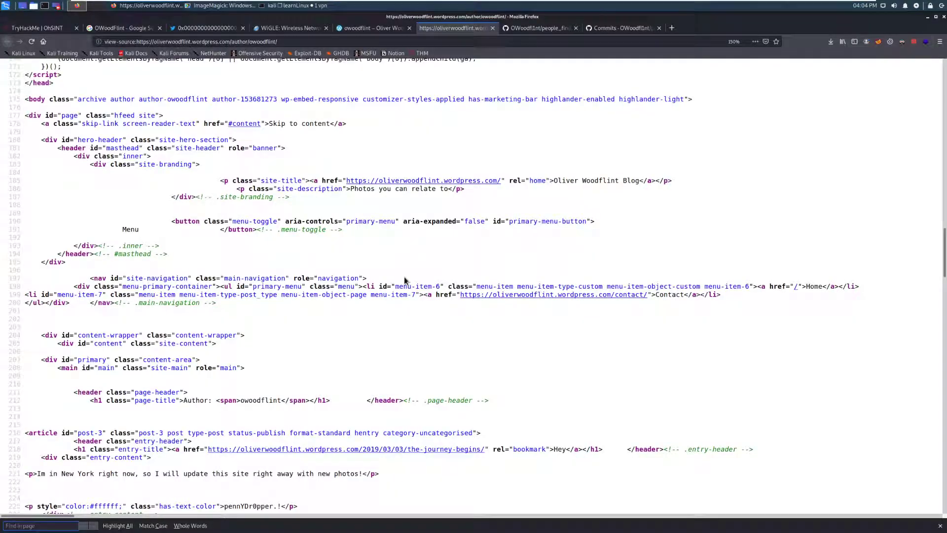
click(939, 526)
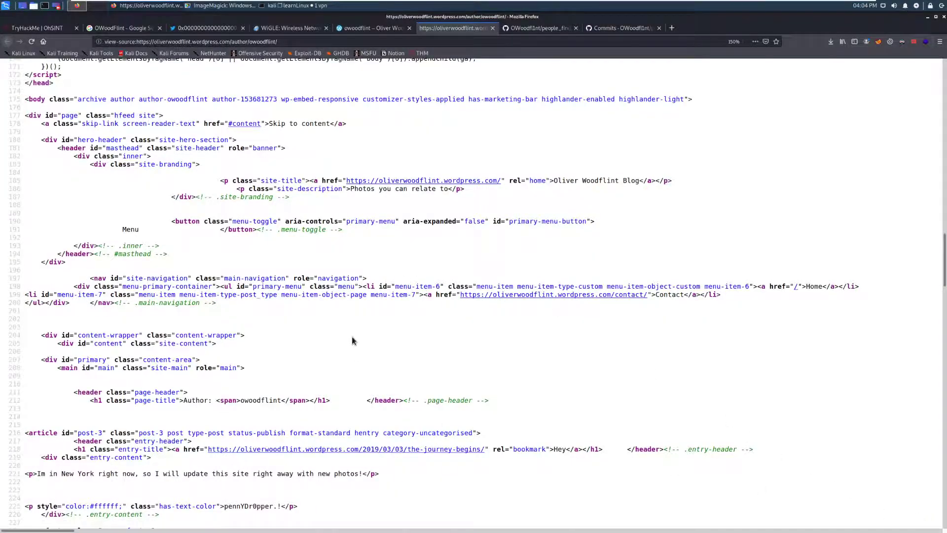
scroll(353, 343, down, 8)
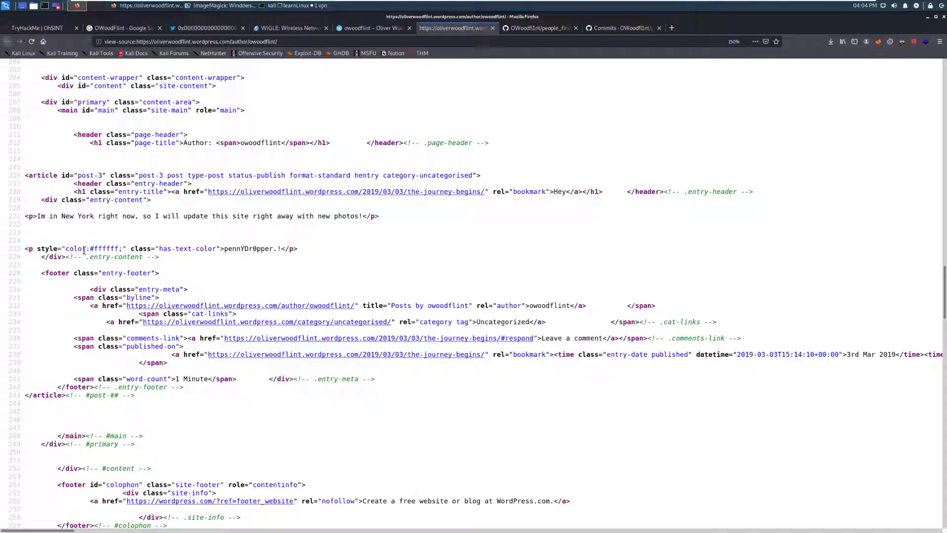
Copy the hidden white-coloured password text on line 225.
drag(90, 249, 120, 250)
click(192, 250)
drag(224, 249, 282, 250)
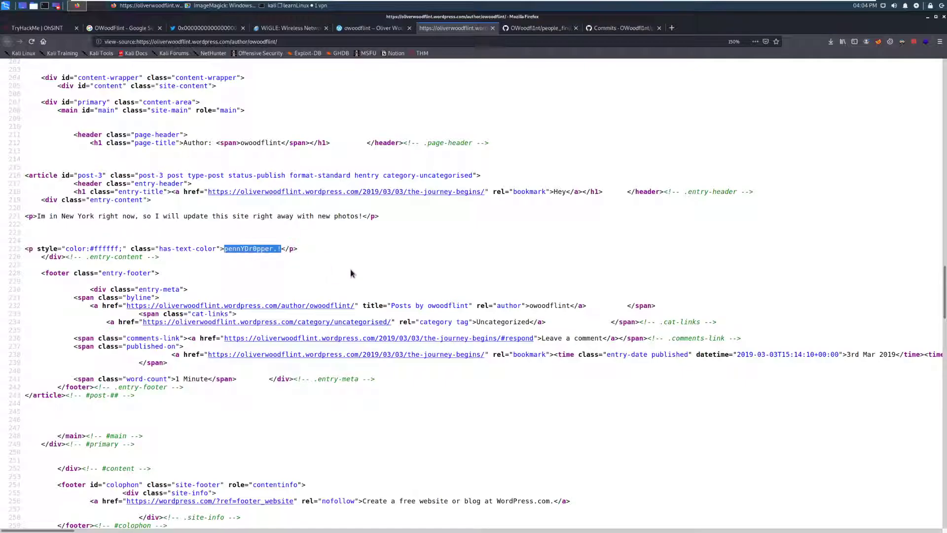
right_click(264, 249)
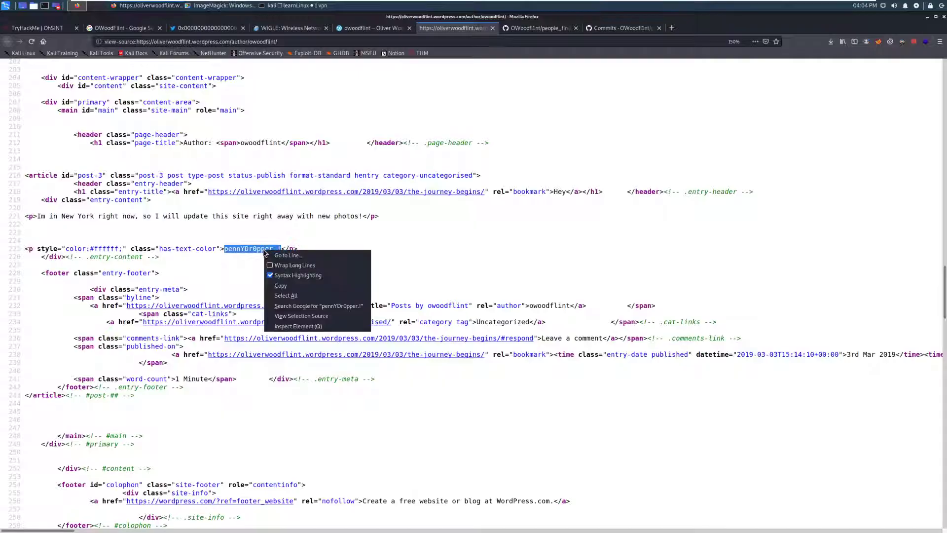
click(299, 286)
Paste the hidden password as the answer to question #7 and submit it.
click(50, 28)
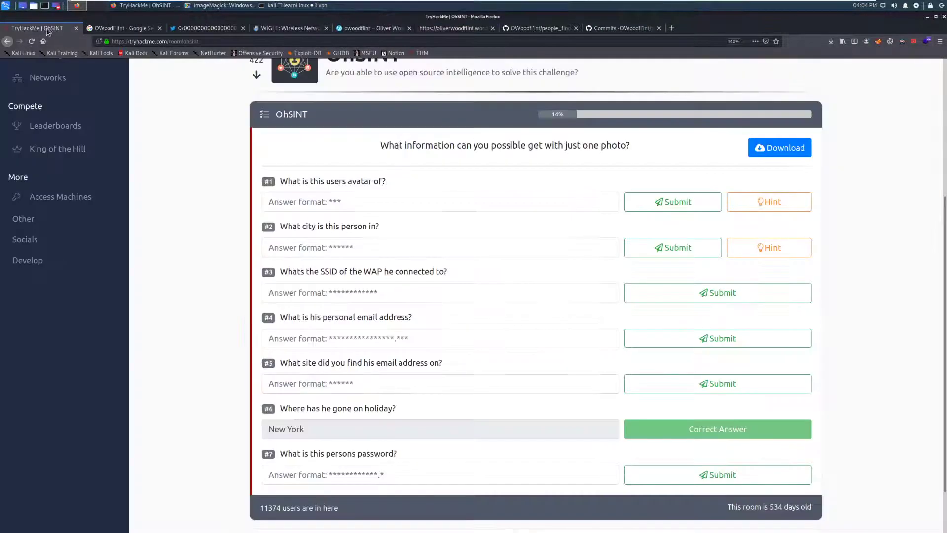
click(417, 474)
key(ctrl+v)
click(685, 474)
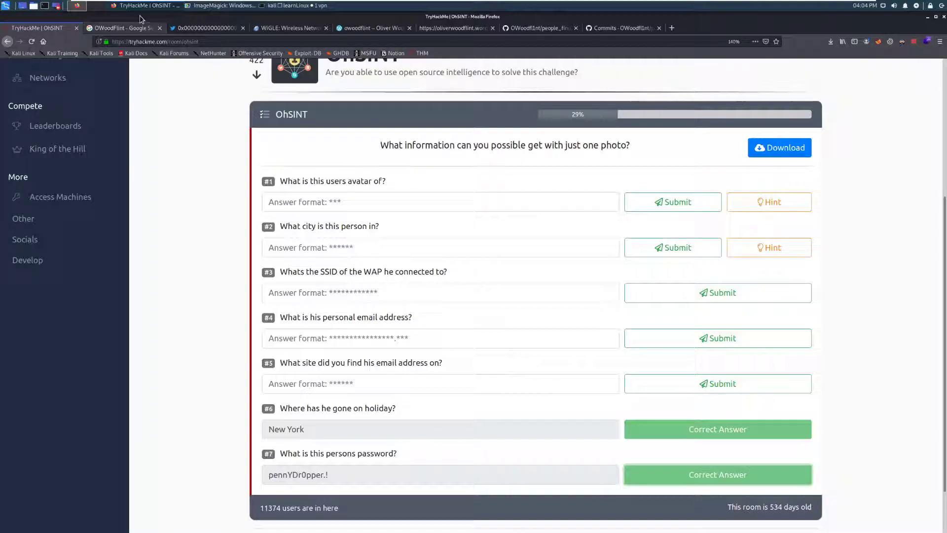
click(124, 27)
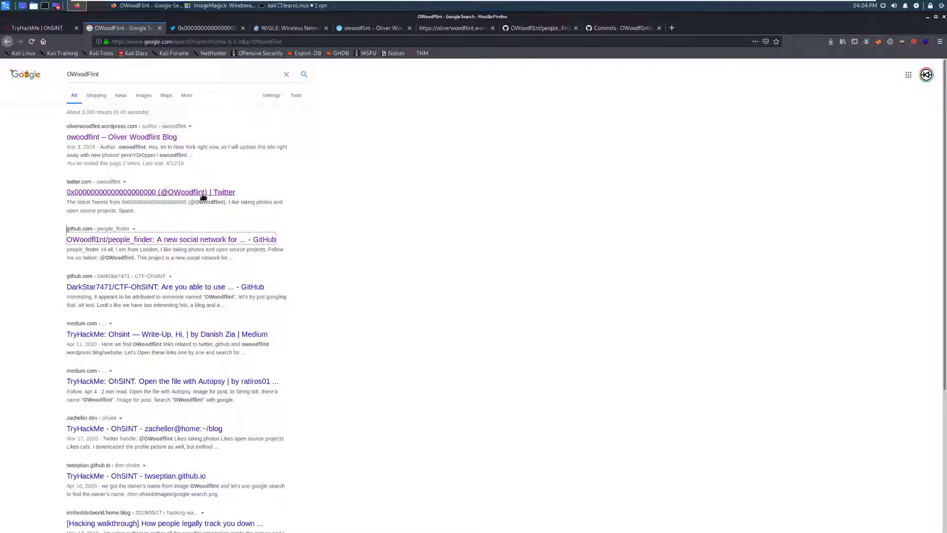
Open the target's Twitter profile and zoom in to read the cat avatar and wifi BSSID tweet.
click(199, 28)
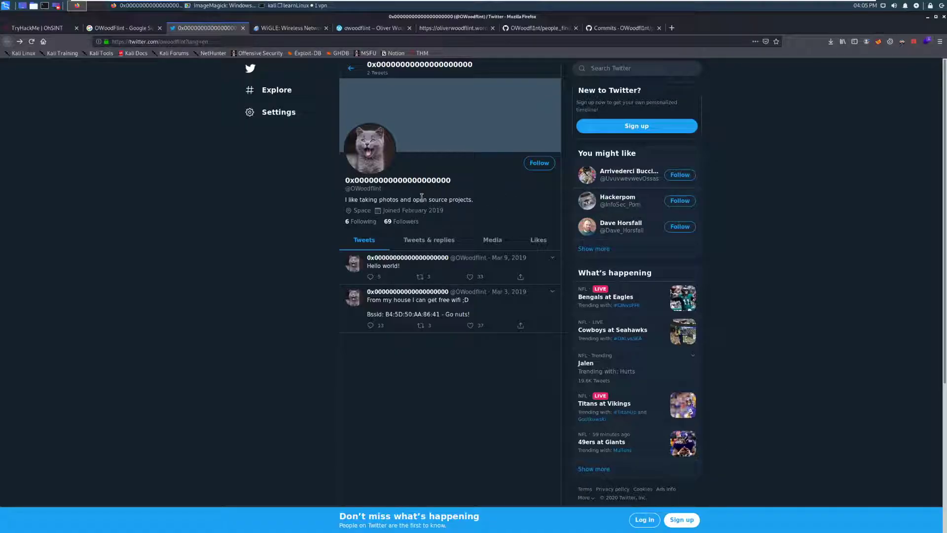
drag(411, 200, 471, 198)
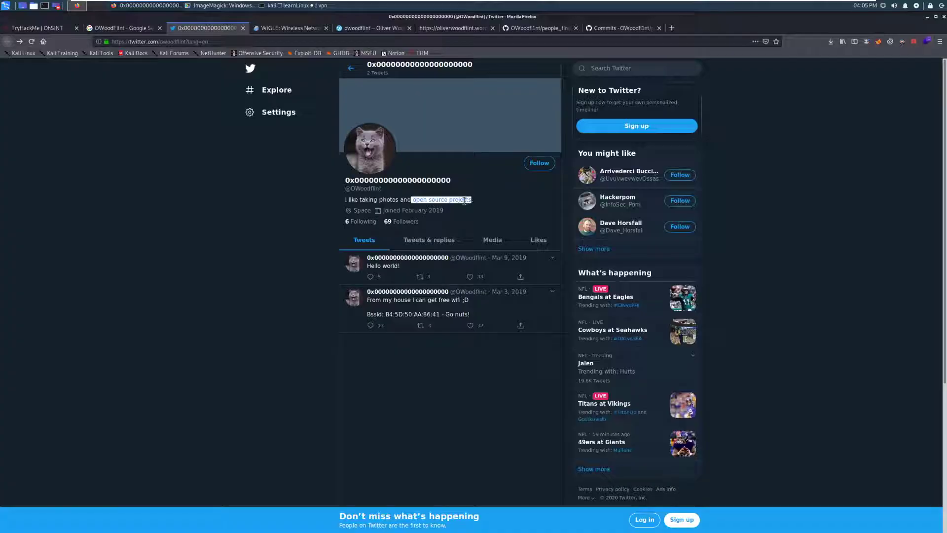
click(464, 201)
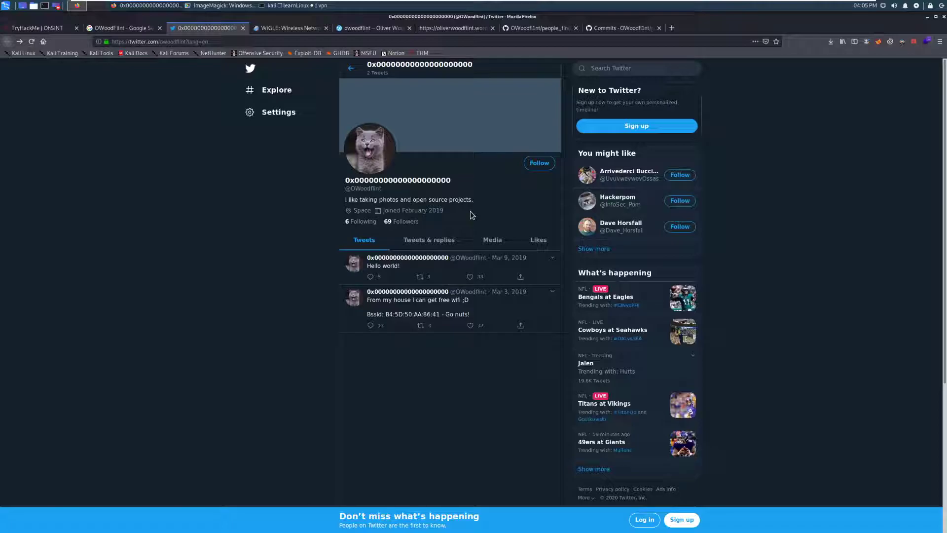
key(ctrl+plus)
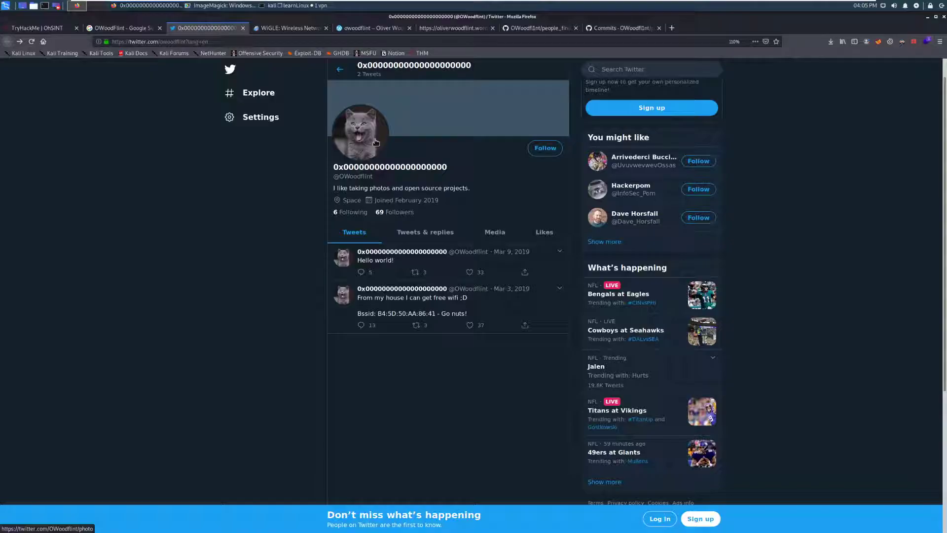
Answer question #1 about the avatar with 'cat'.
click(40, 27)
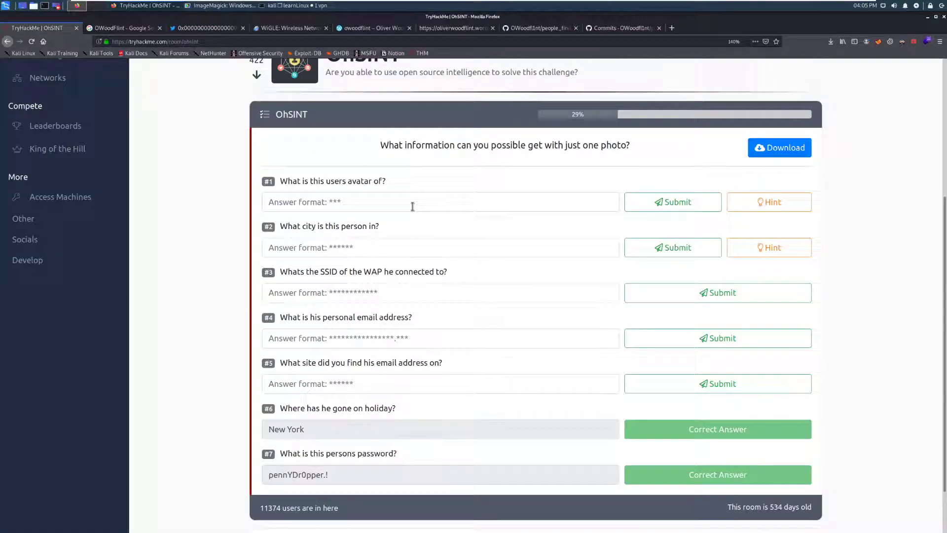
click(413, 206)
text(cat)
click(684, 209)
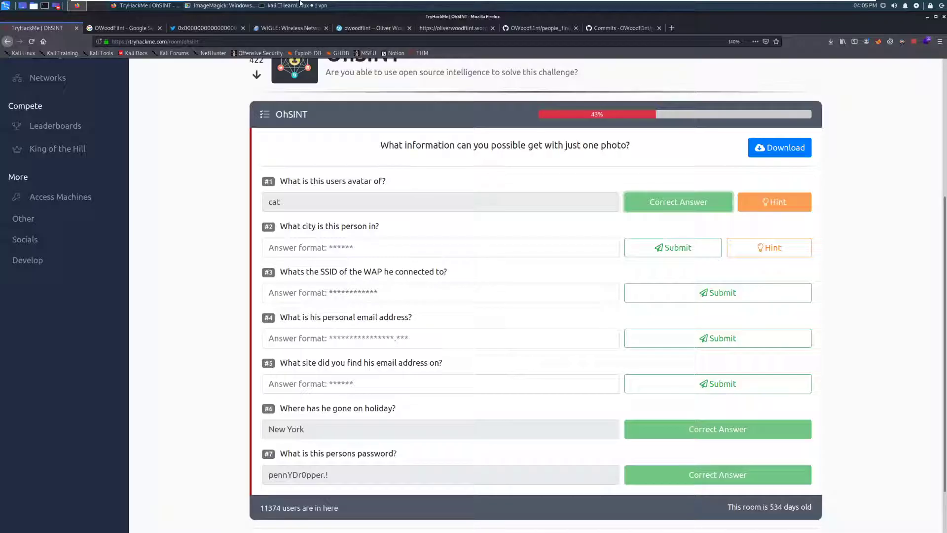
click(192, 28)
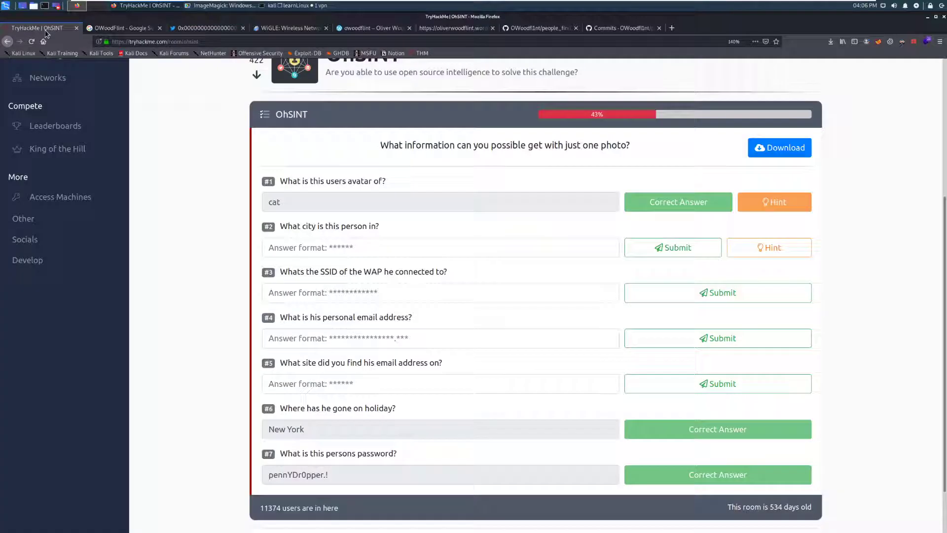
click(47, 28)
Copy the BSSID B4:5D:50:AA:86:41 from the free-wifi tweet, then return to the profile.
click(196, 30)
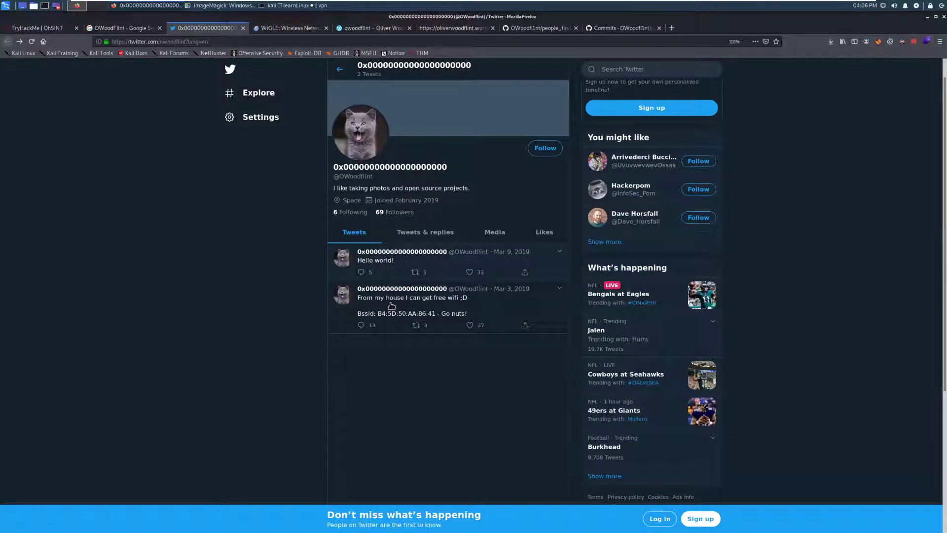
click(397, 322)
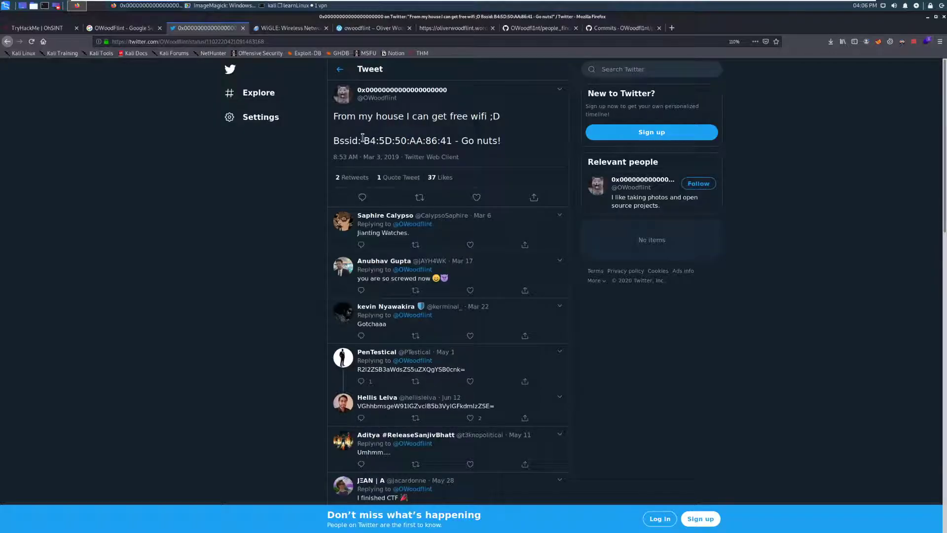
drag(364, 141, 452, 143)
right_click(451, 144)
click(453, 147)
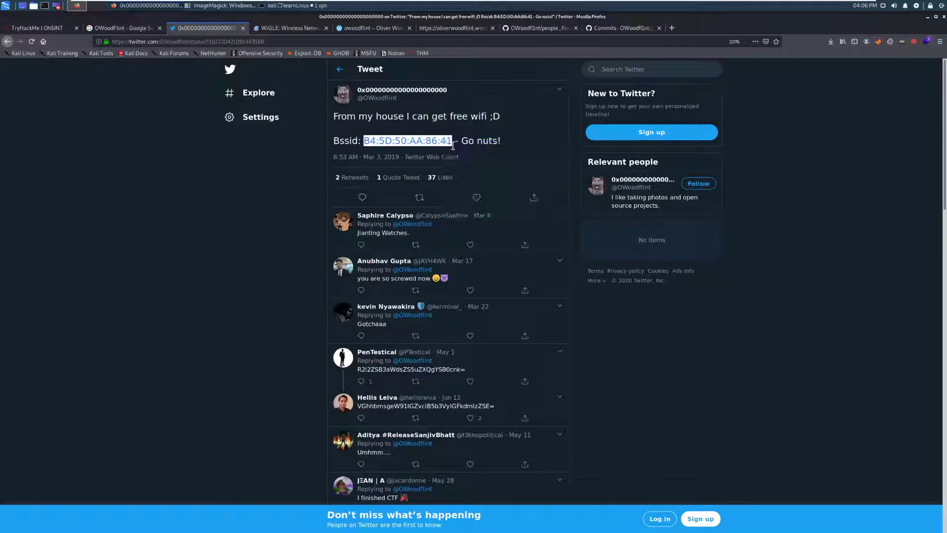
key(alt+Left)
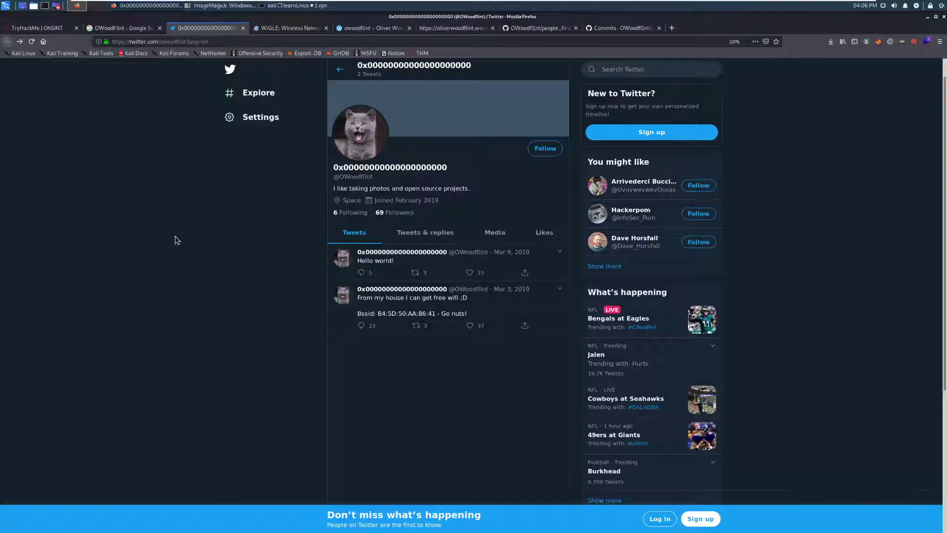
click(307, 31)
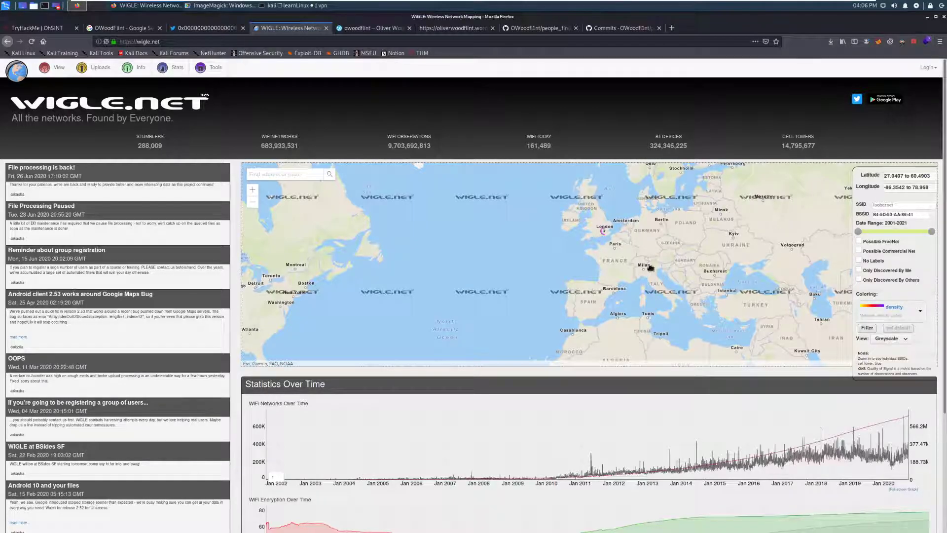
scroll(654, 270, up, 1)
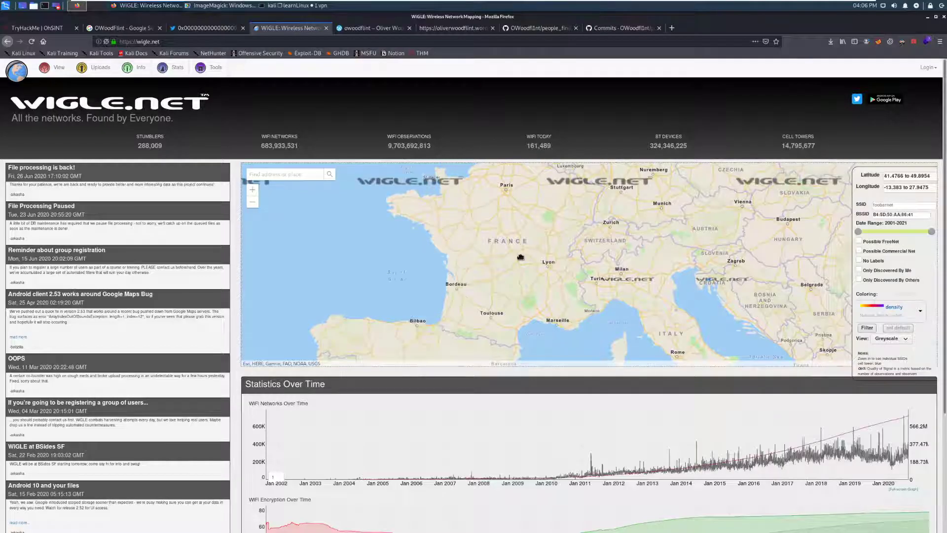
scroll(513, 256, down, 1)
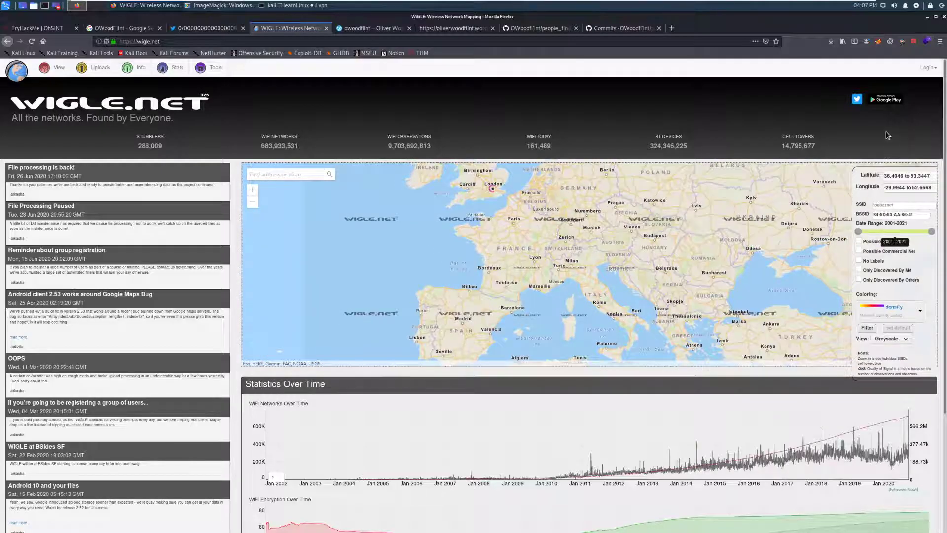
key(ctrl+plus)
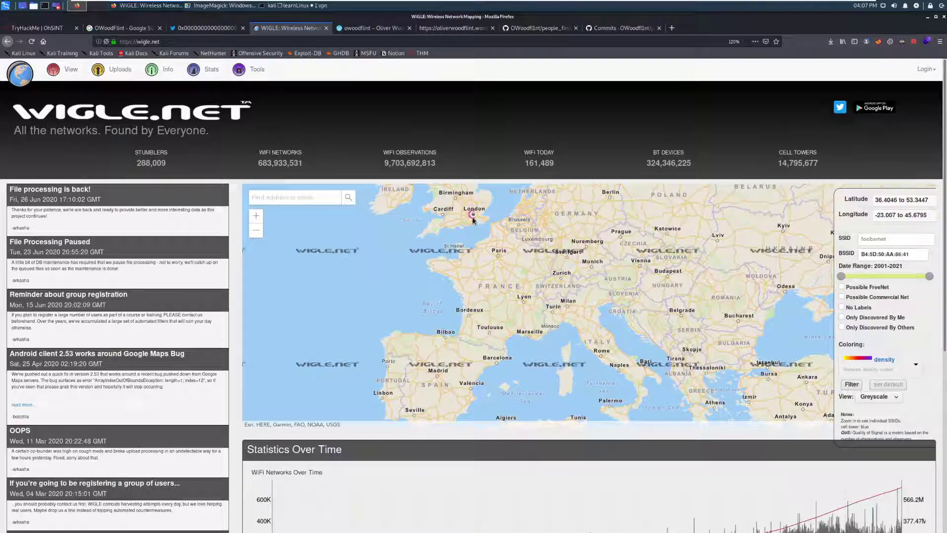
drag(530, 260, 517, 306)
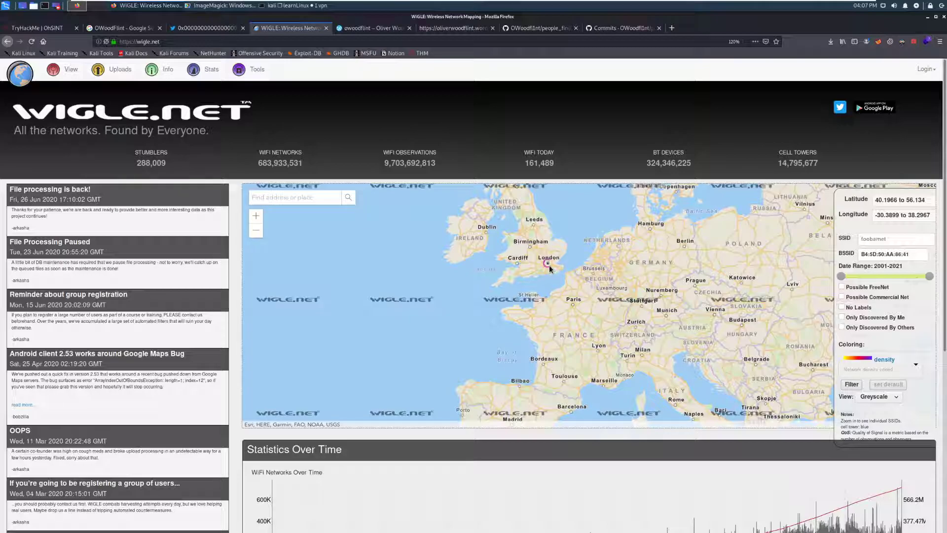
scroll(550, 265, up, 2)
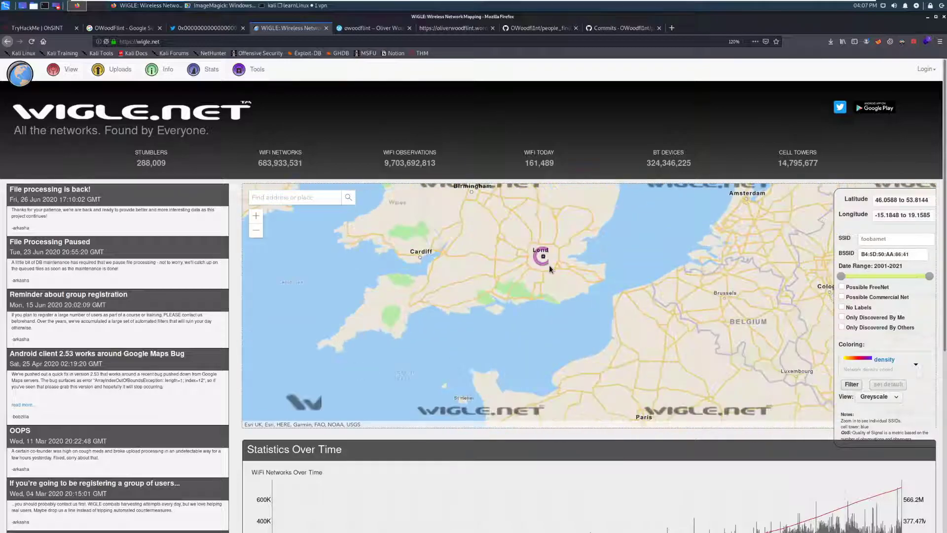
scroll(549, 265, up, 2)
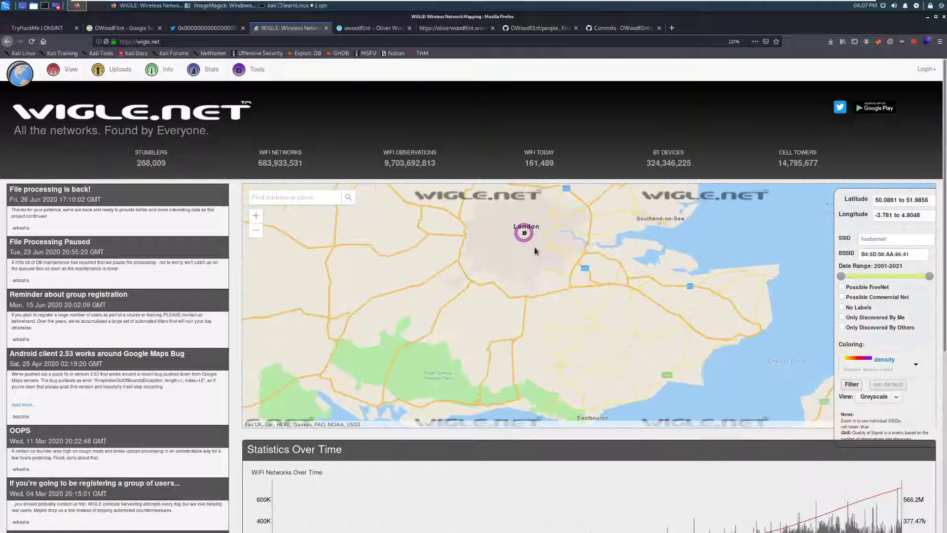
scroll(534, 245, up, 1)
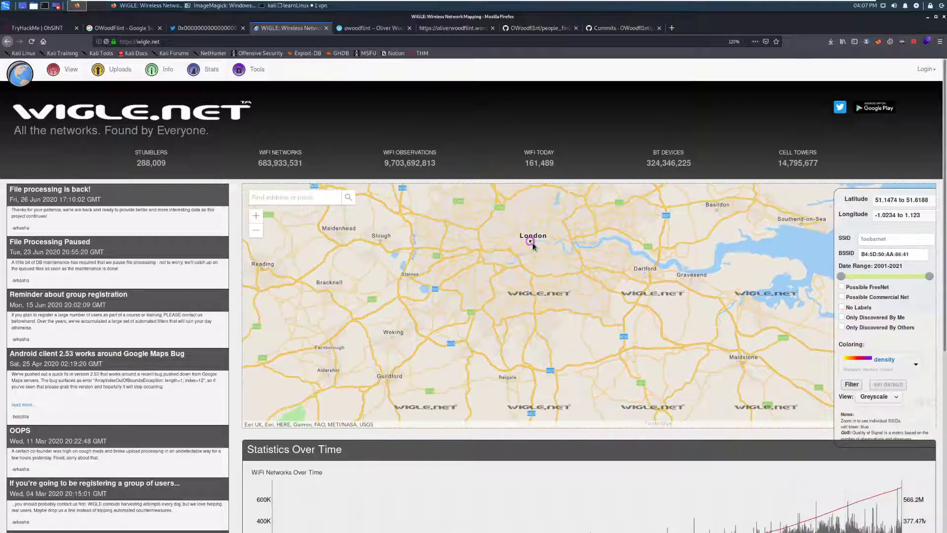
Answer question #2 in the OhSINT room with the city 'London'.
click(37, 28)
click(407, 243)
text(Lod)
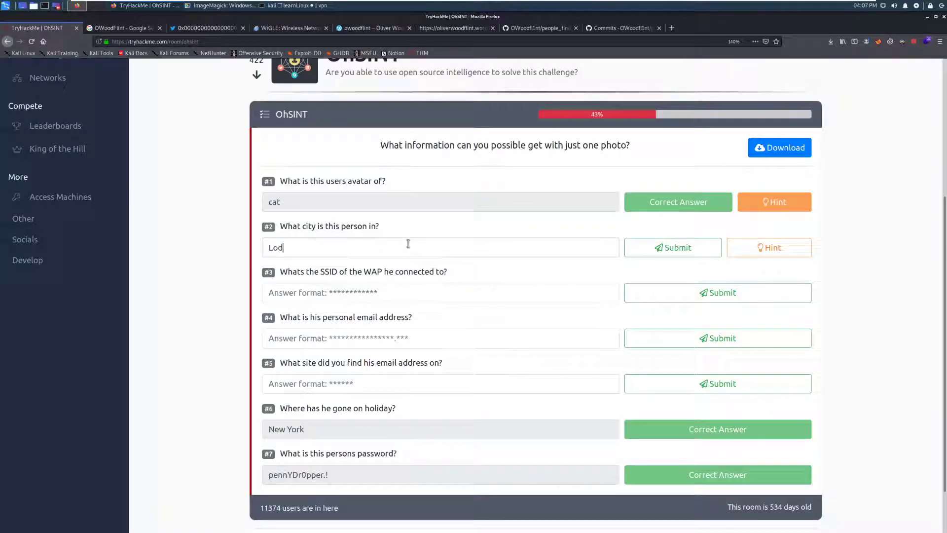
key(BackSpace)
text(ndon)
key(Return)
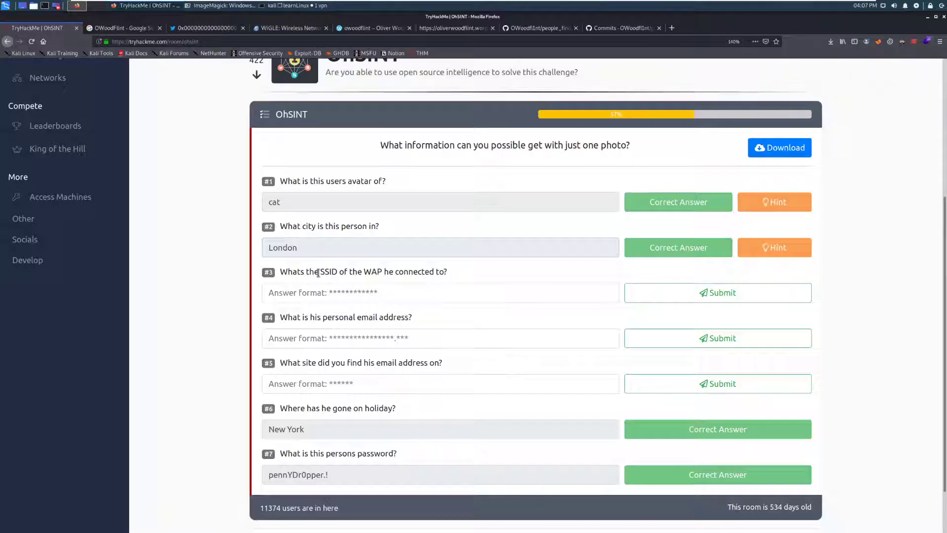
Zoom the WiGLE map into the London marker until its UnileverWiFi SSID label appears.
click(284, 28)
scroll(533, 248, up, 3)
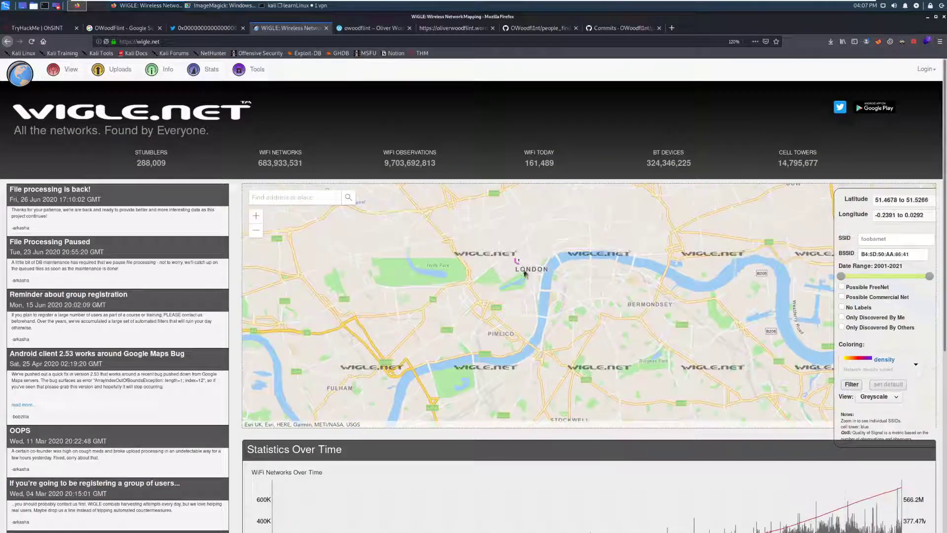
scroll(521, 261, up, 2)
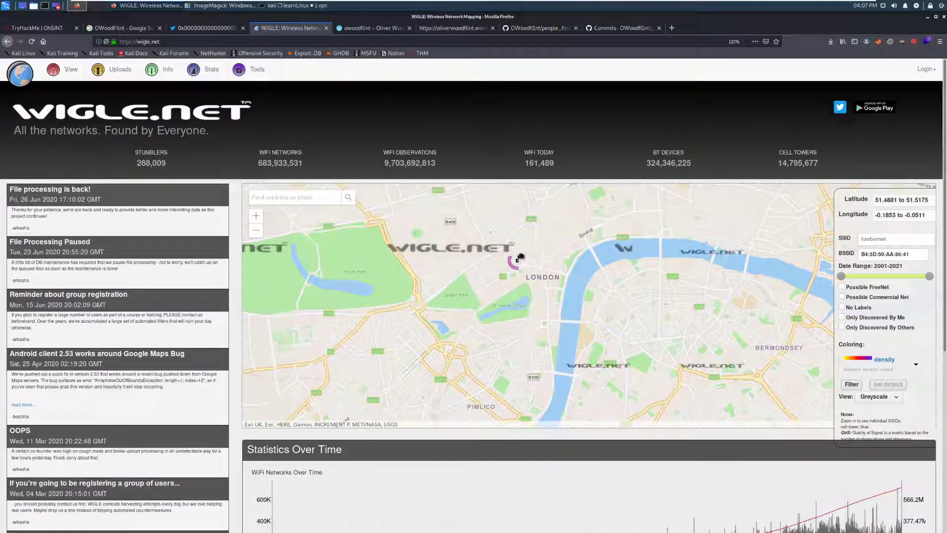
scroll(508, 270, up, 1)
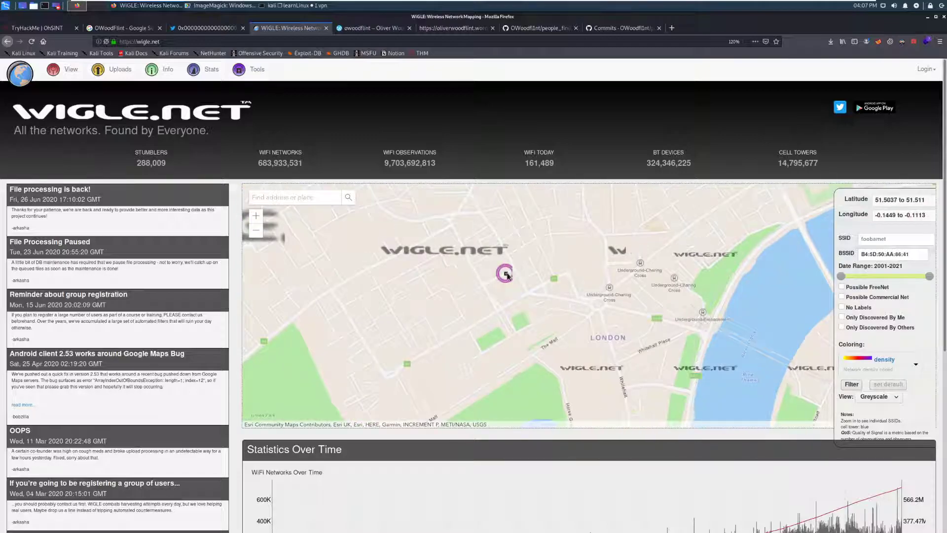
scroll(506, 273, up, 2)
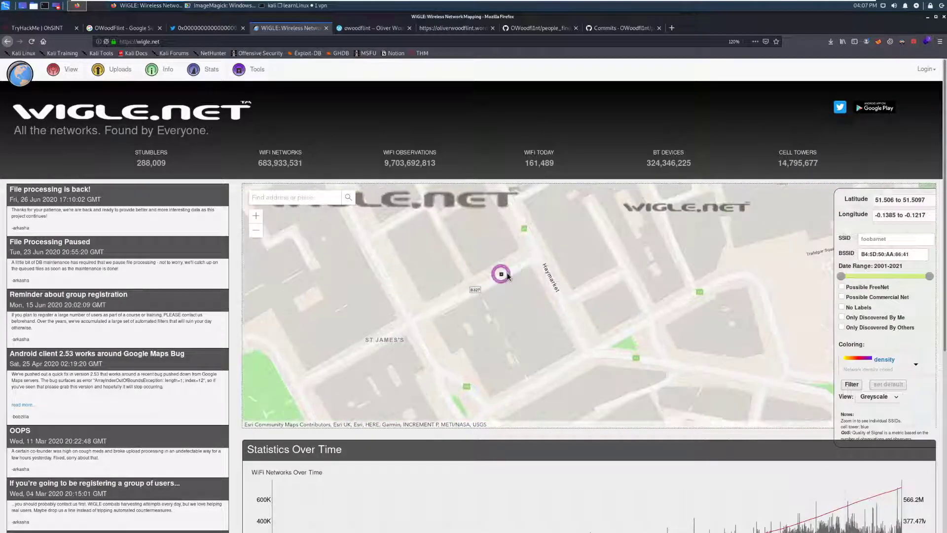
scroll(498, 277, up, 1)
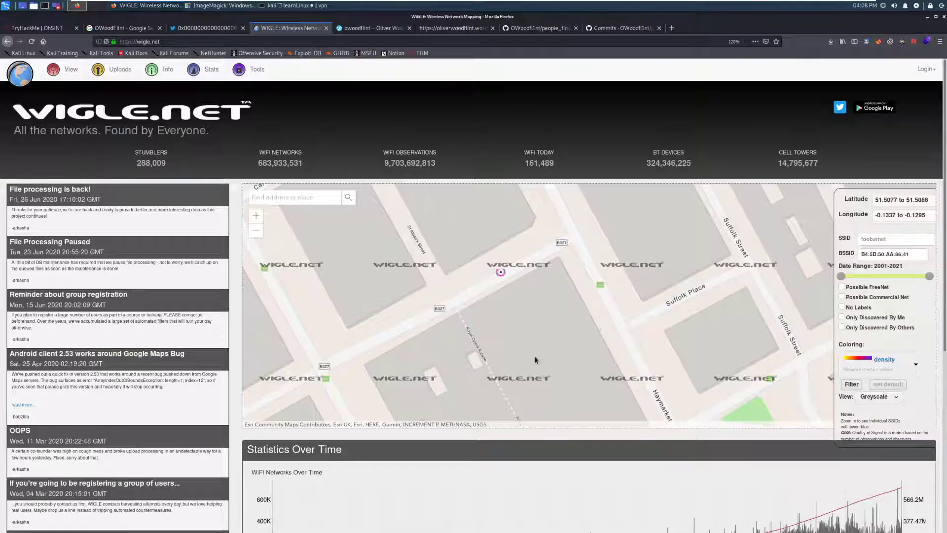
scroll(499, 272, up, 1)
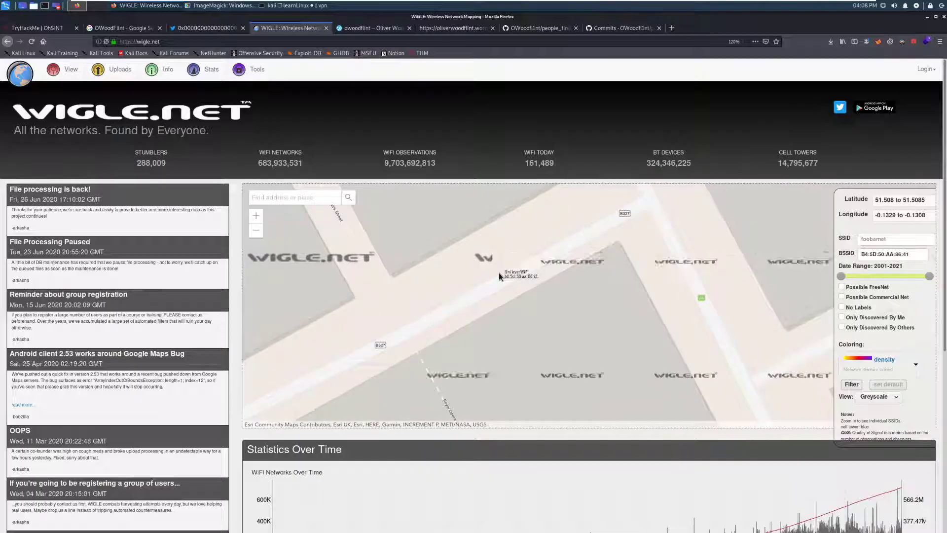
scroll(501, 272, up, 1)
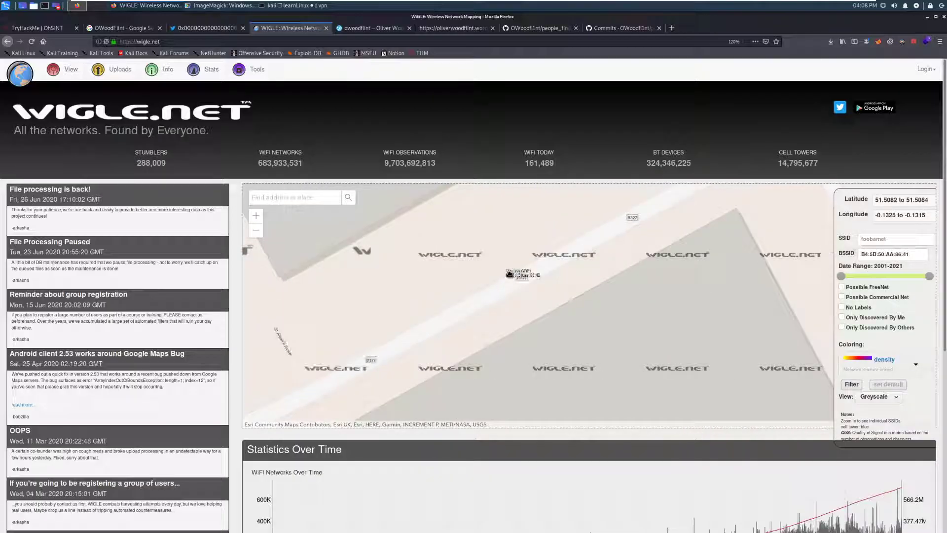
scroll(564, 294, up, 1)
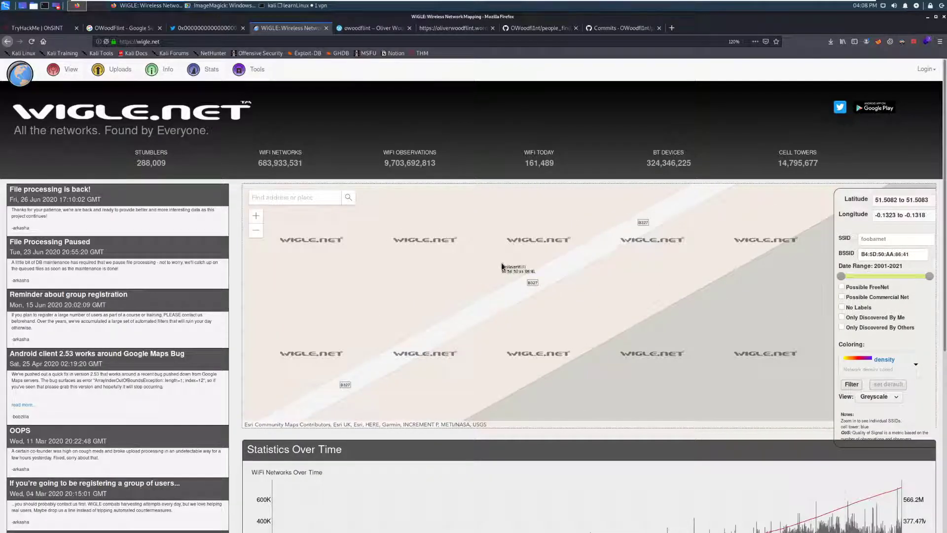
scroll(529, 271, up, 1)
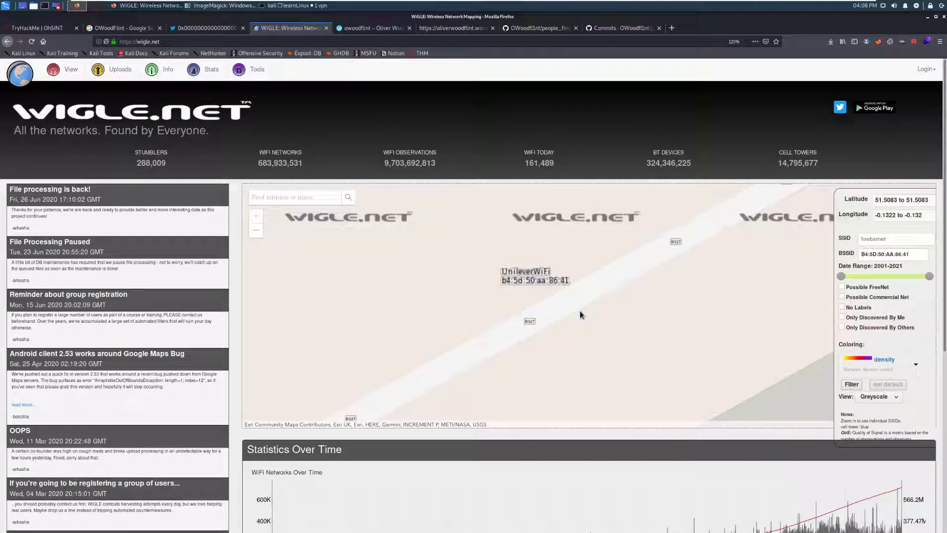
Answer question #3 with the SSID 'UnileverWifi'.
click(39, 28)
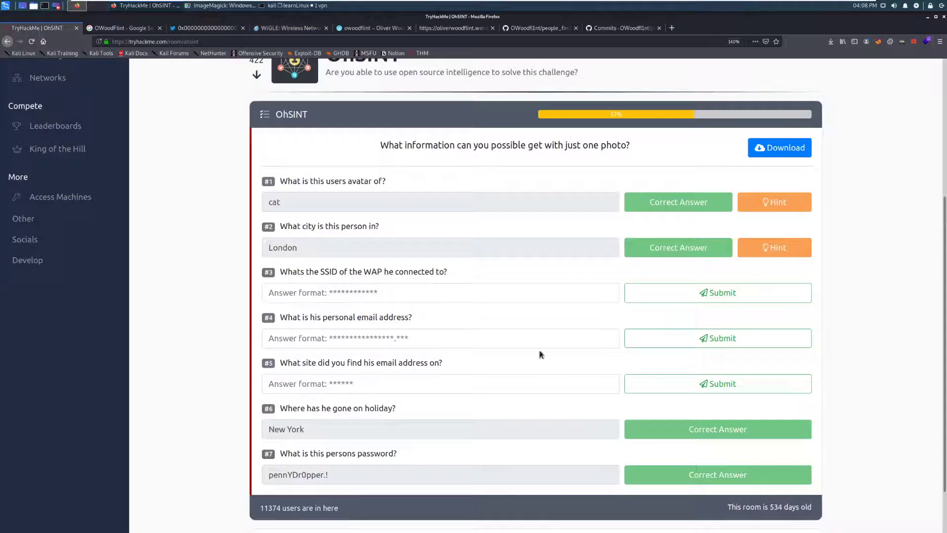
click(445, 291)
text(Unil)
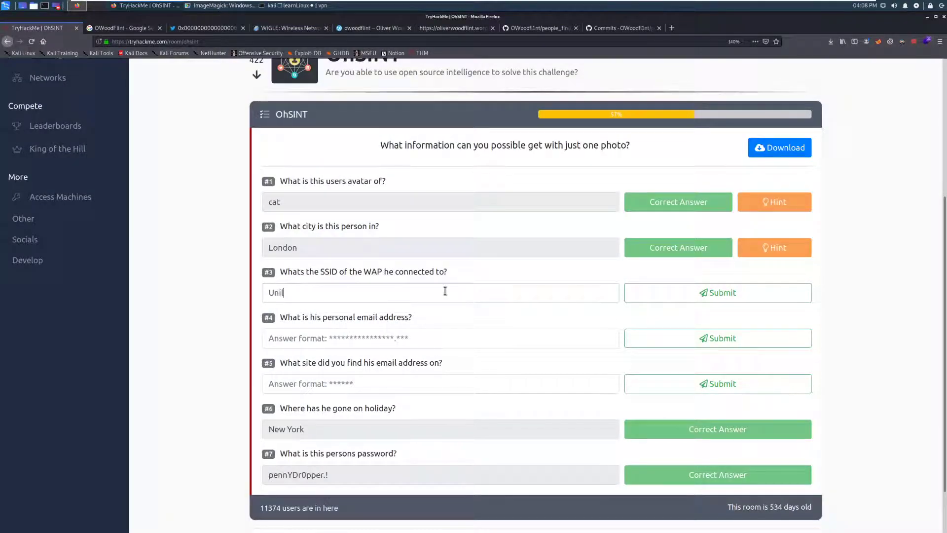
text(everWifi)
key(Return)
Go back to the Google search results for OWoodFlint.
scroll(444, 292, down, 1)
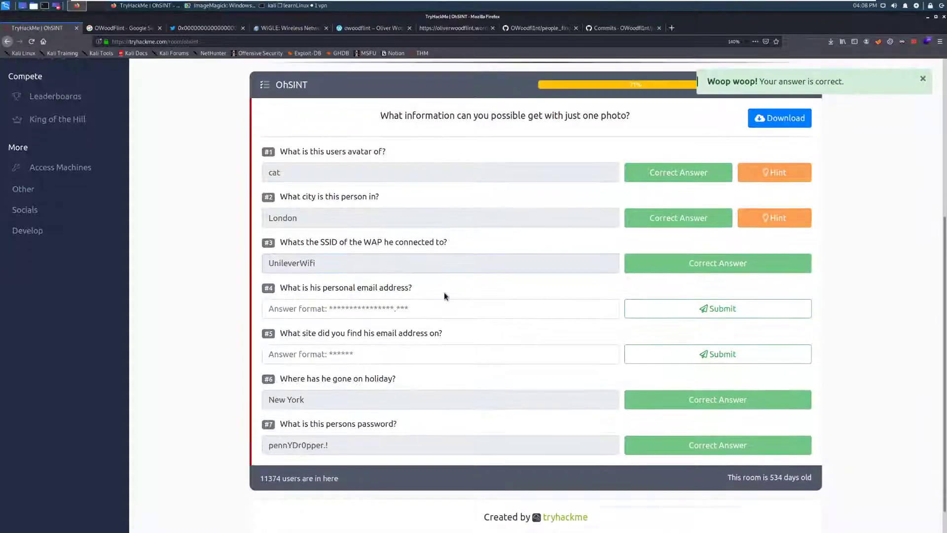
scroll(444, 292, down, 1)
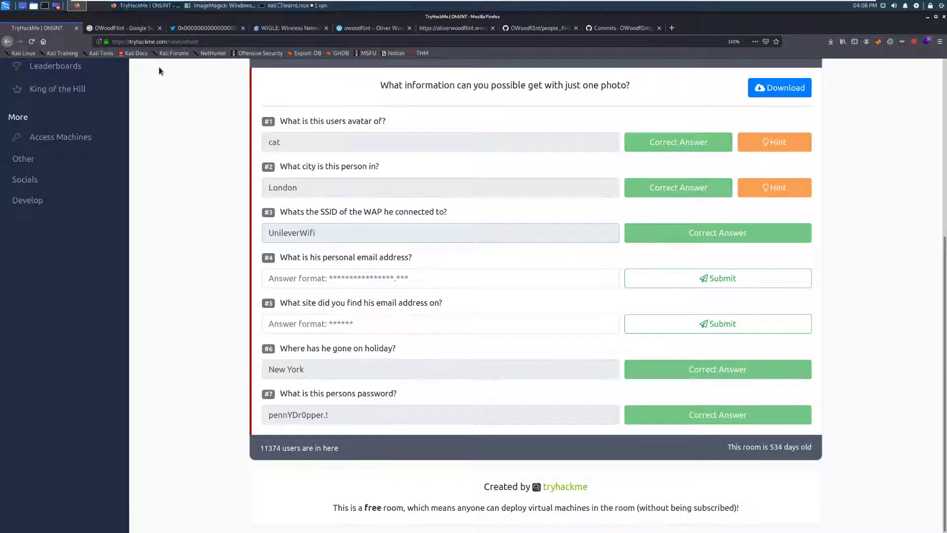
click(117, 30)
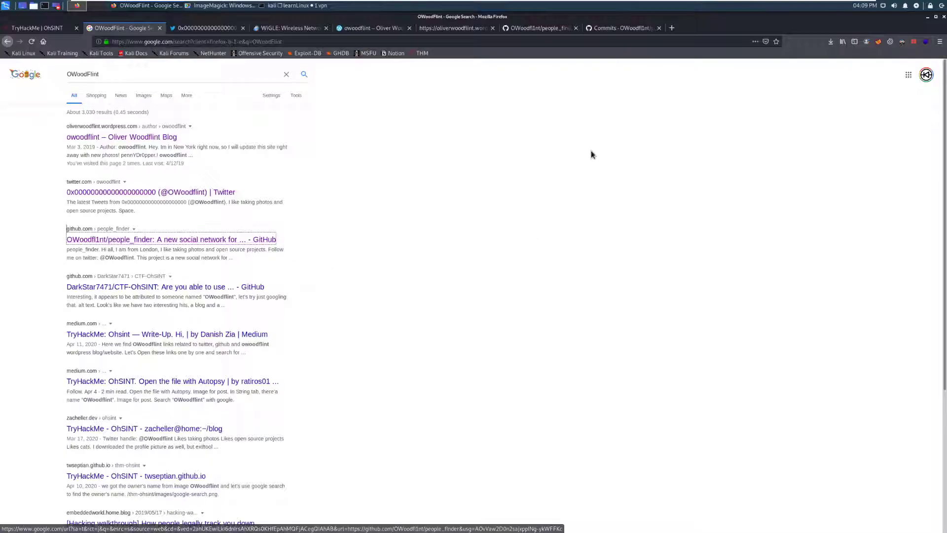
Open the people_finder GitHub repository and copy the contact email address from its README.
click(557, 29)
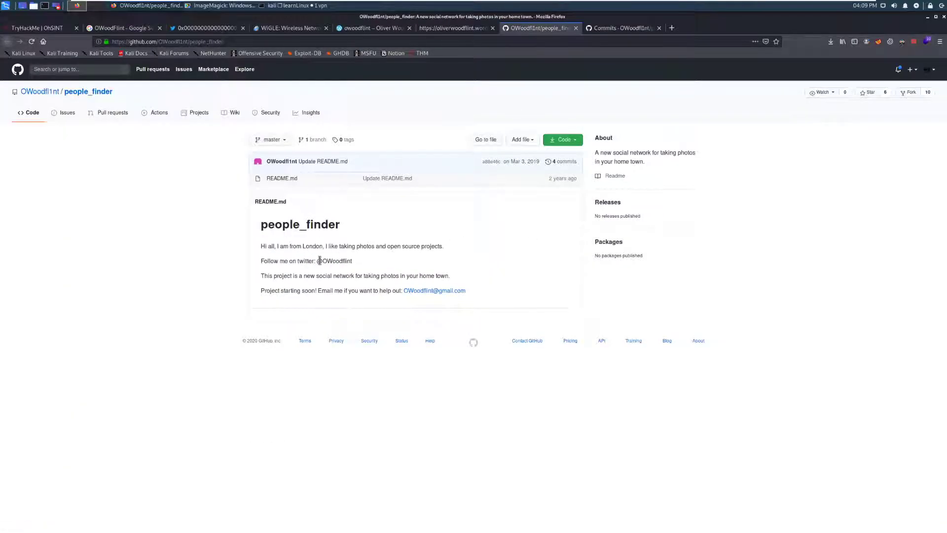
drag(317, 262, 369, 261)
click(362, 264)
right_click(414, 294)
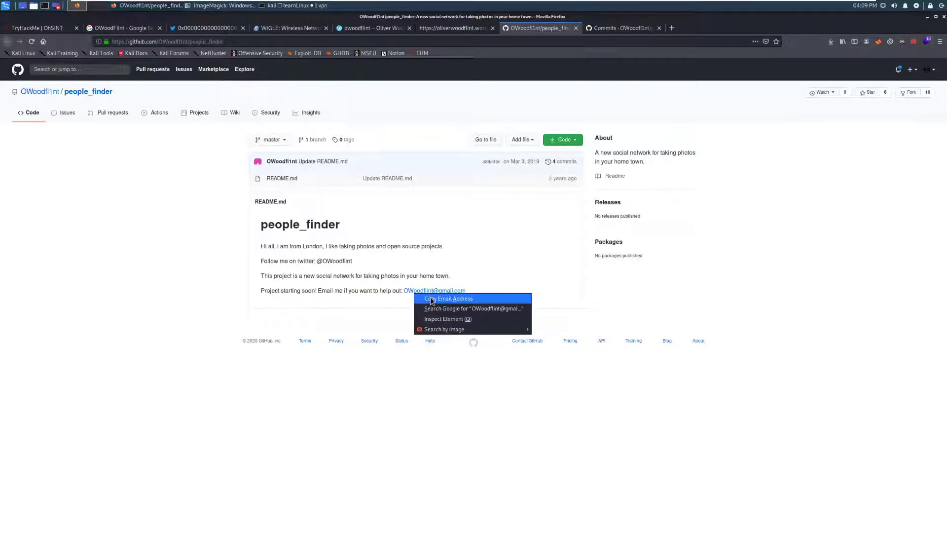
click(432, 299)
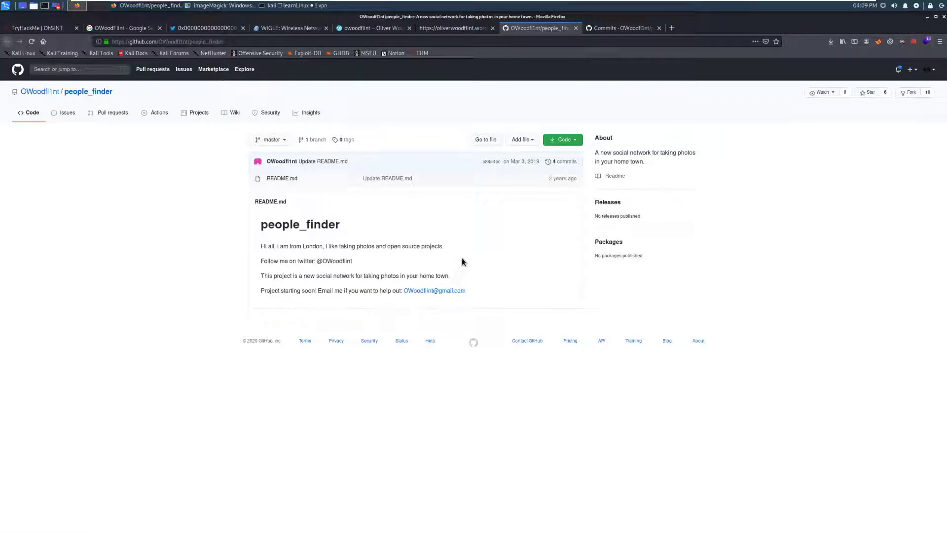
Paste the copied email address into question #4 and submit it.
click(40, 29)
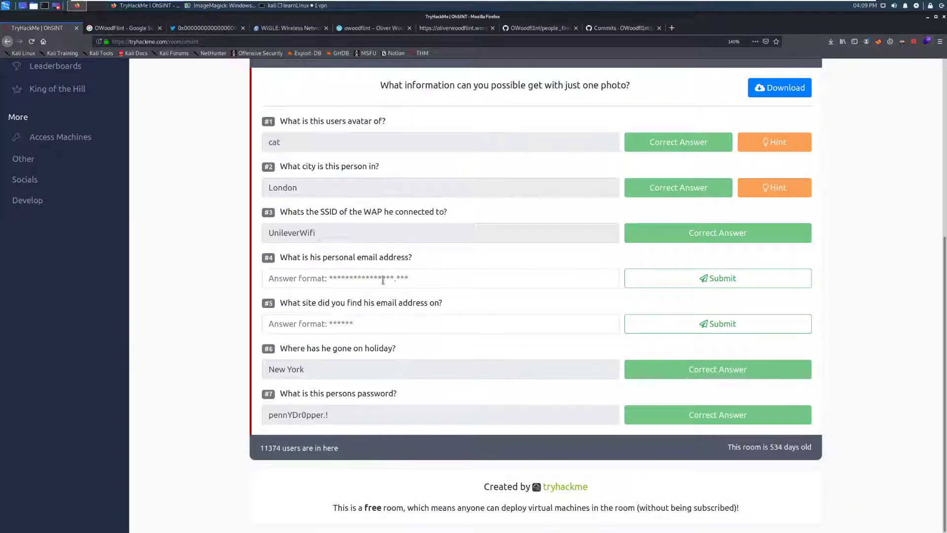
key(ctrl+v)
click(691, 288)
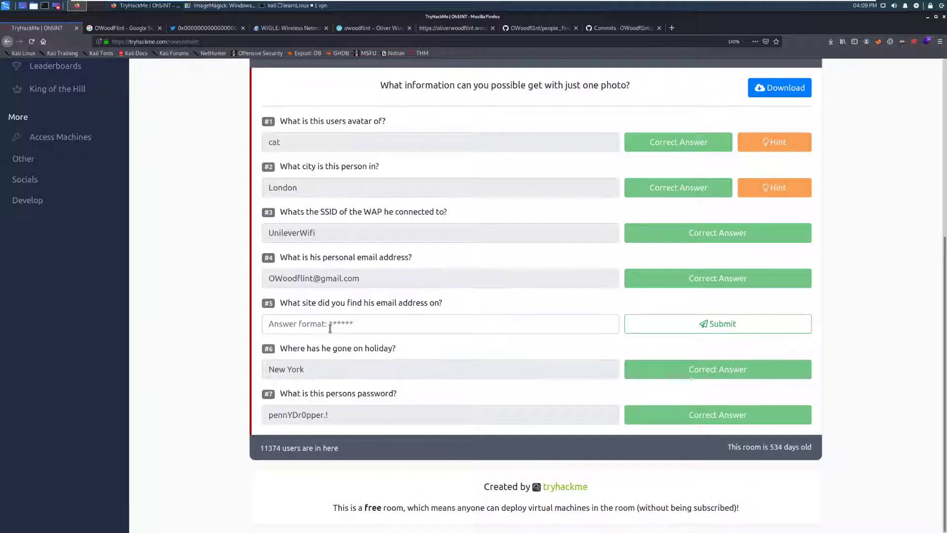
Answer question #5 with 'Github' to complete the room.
click(330, 328)
text(Github)
key(Return)
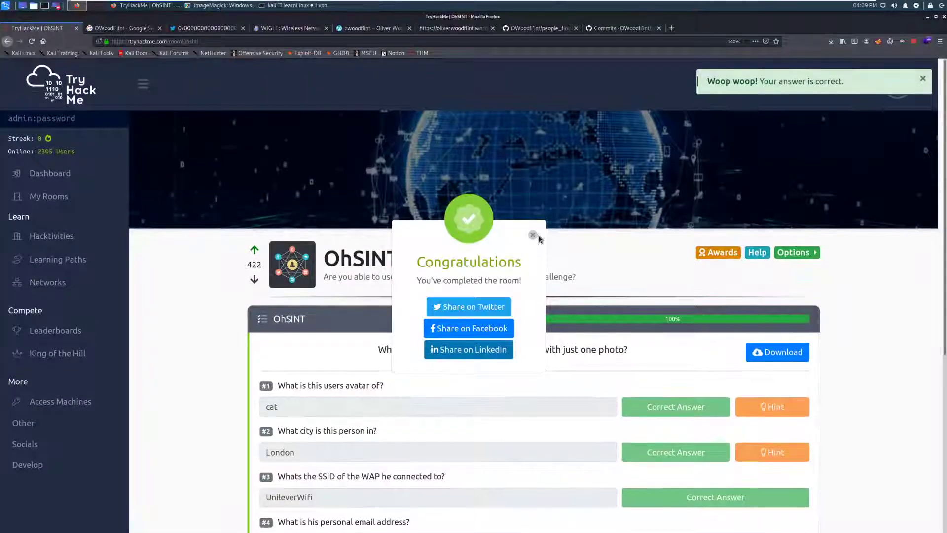
Dismiss the Congratulations popup and review every answer marked correct at 100% progress.
click(533, 235)
scroll(656, 302, down, 5)
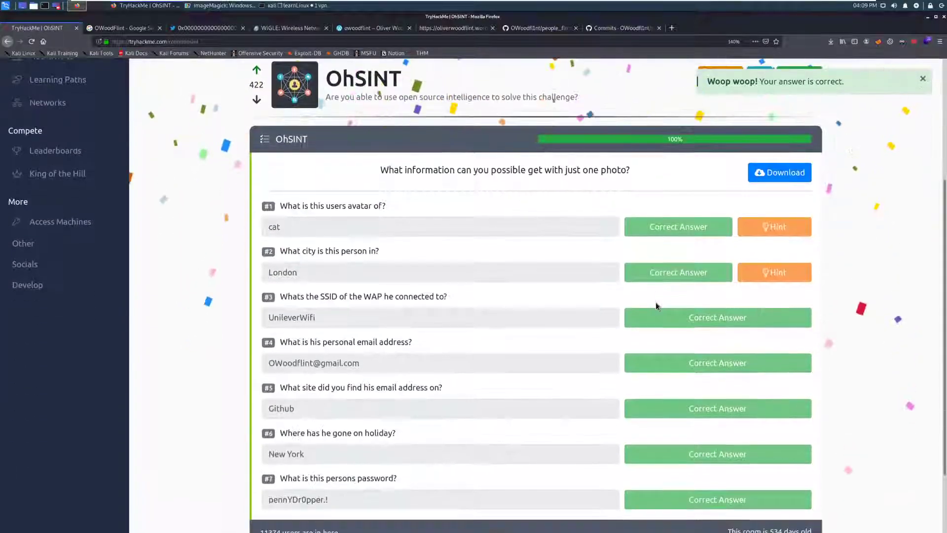
scroll(639, 309, up, 5)
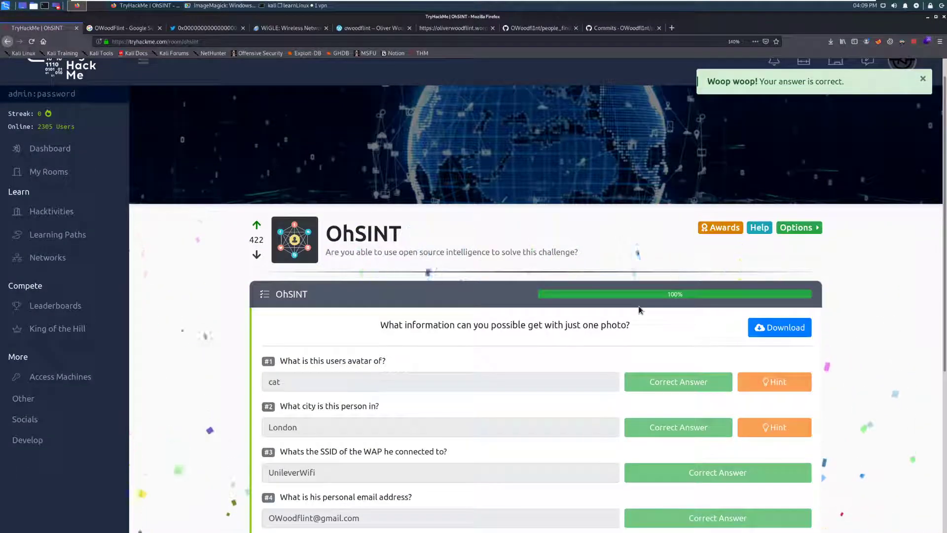
scroll(563, 286, down, 2)
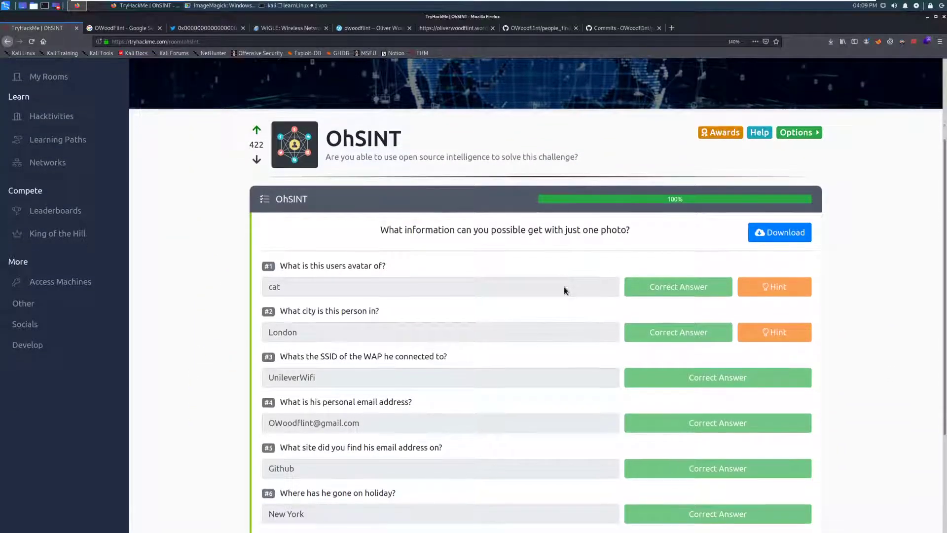